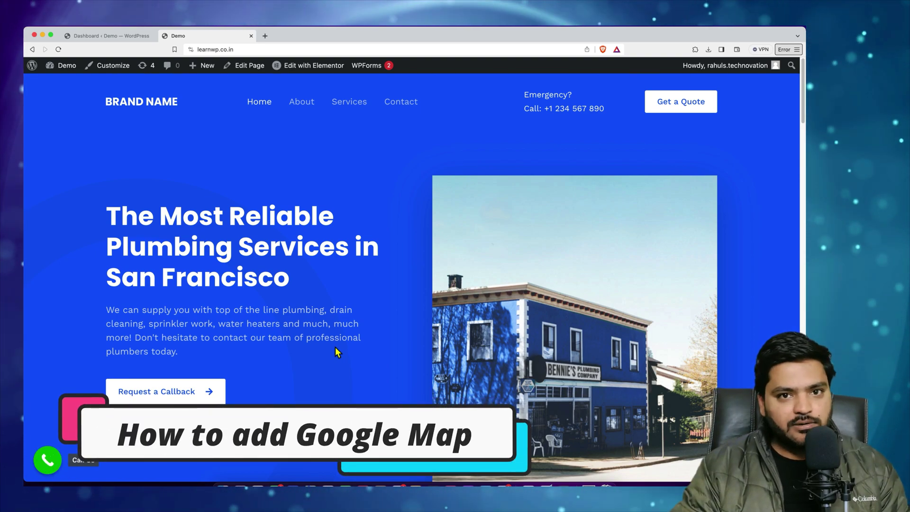
Step: Open the Contact page and look over the Send Us A Message form and its First Name field
{"action": "left_click", "coordinate": [113, 221]}
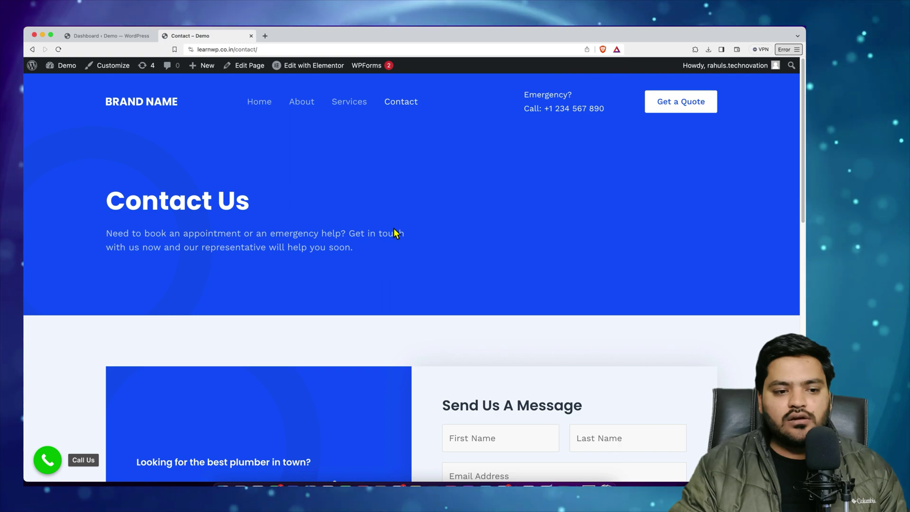
{"action": "scroll", "coordinate": [394, 230], "scroll_direction": "down", "scroll_amount": 5}
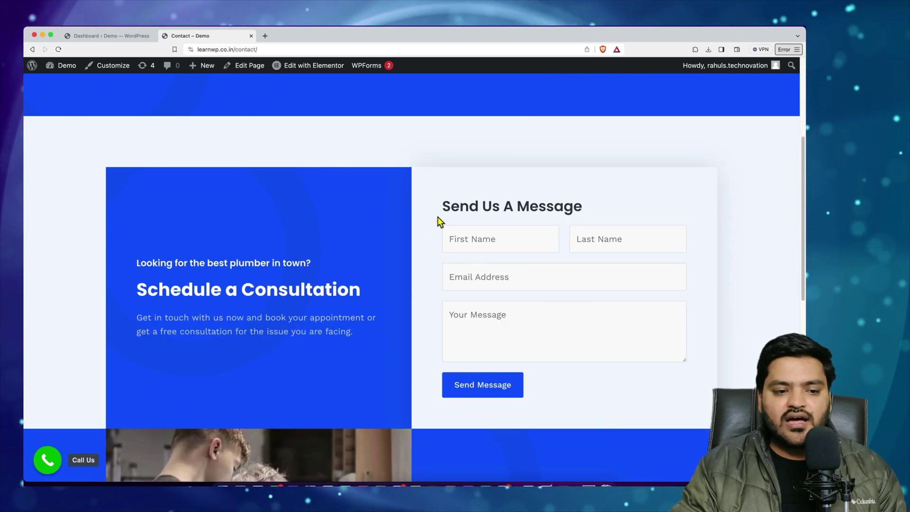
{"action": "left_click_drag", "start_coordinate": [443, 206], "coordinate": [584, 212]}
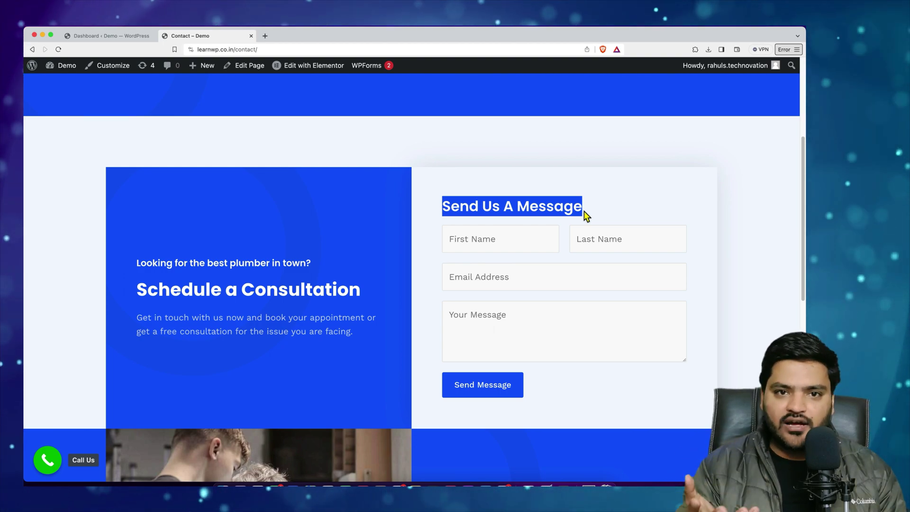
{"action": "left_click", "coordinate": [522, 245]}
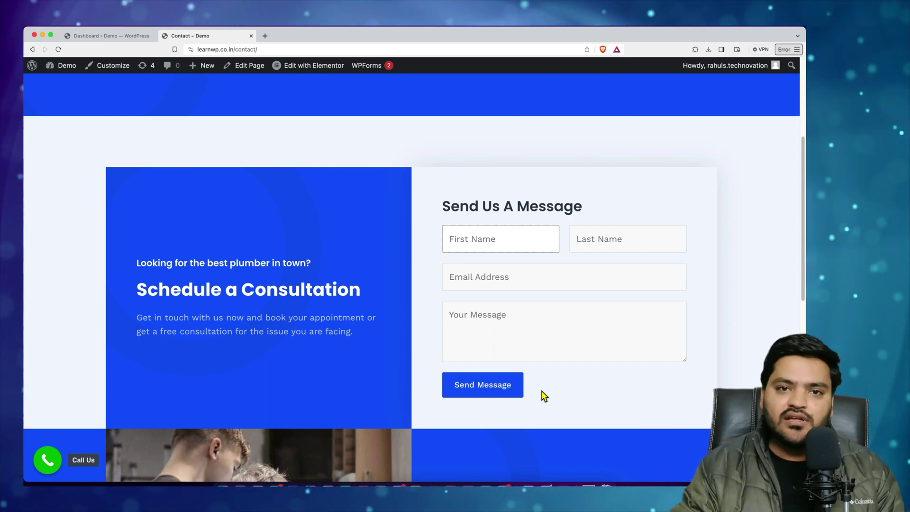
{"action": "scroll", "coordinate": [541, 388], "scroll_direction": "down", "scroll_amount": 5}
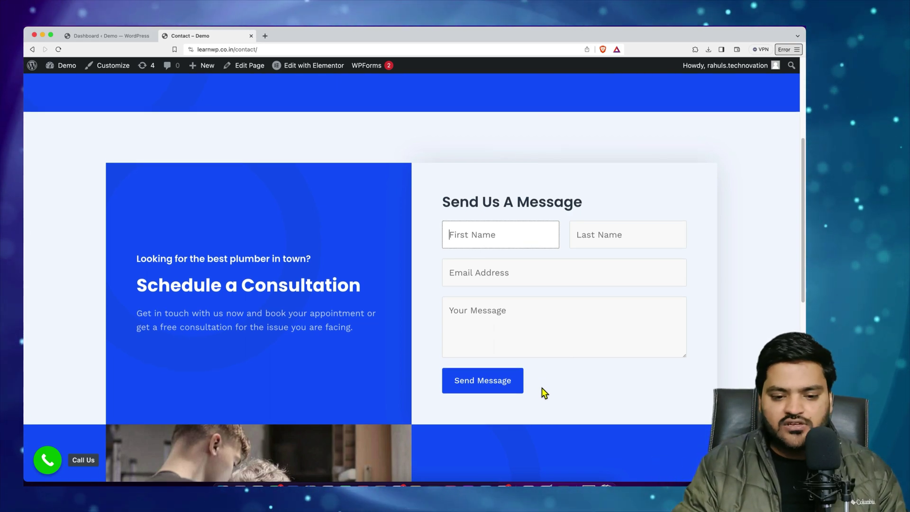
{"action": "scroll", "coordinate": [487, 310], "scroll_direction": "up", "scroll_amount": 1}
{"action": "scroll", "coordinate": [488, 310], "scroll_direction": "down", "scroll_amount": 1}
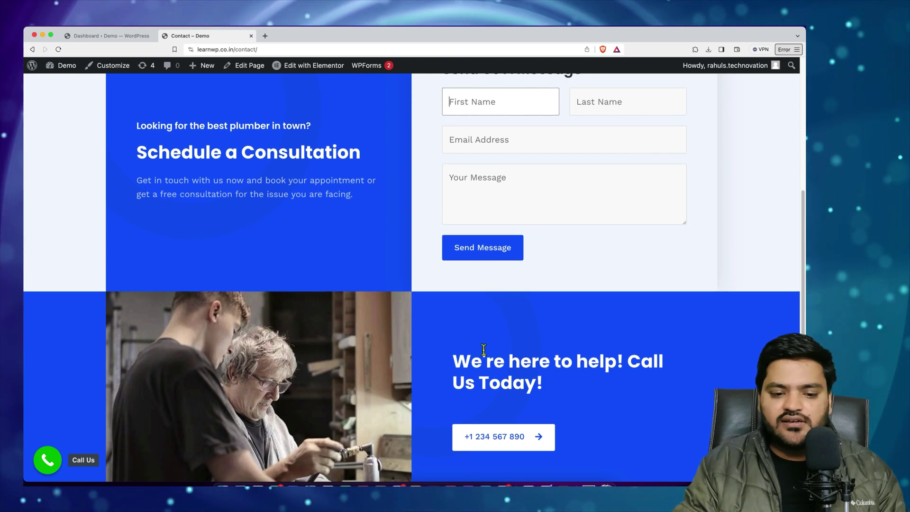
{"action": "left_click", "coordinate": [454, 354]}
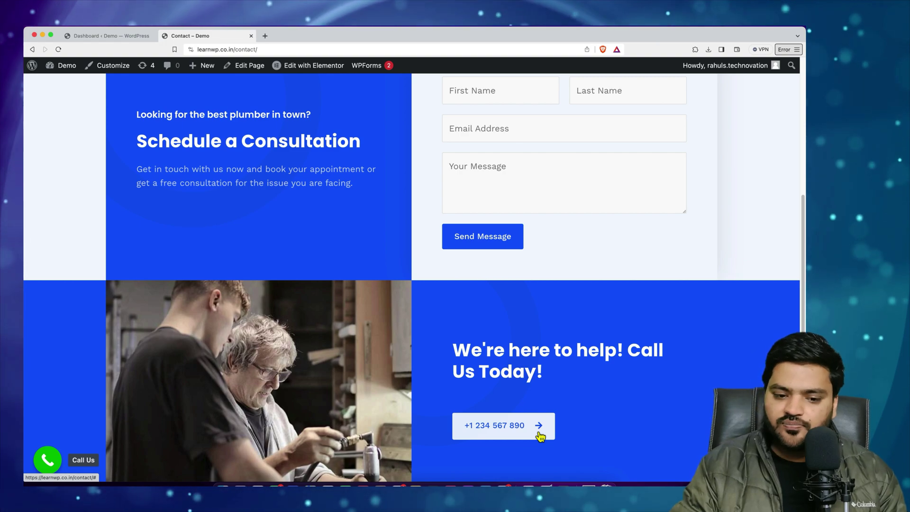
Step: Scroll back through the Contact page and launch Edit with Elementor from the admin bar
{"action": "scroll", "coordinate": [538, 433], "scroll_direction": "up", "scroll_amount": 3}
{"action": "scroll", "coordinate": [421, 308], "scroll_direction": "up", "scroll_amount": 2}
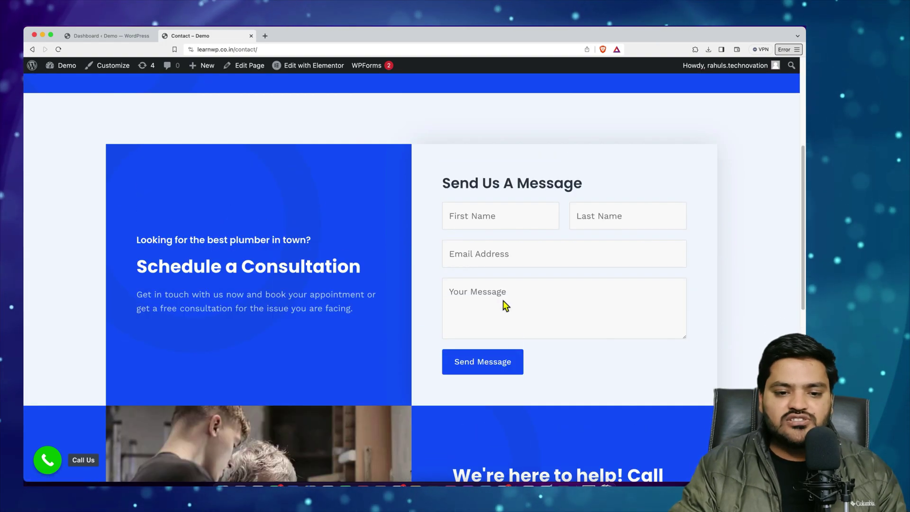
{"action": "scroll", "coordinate": [522, 349], "scroll_direction": "down", "scroll_amount": 4}
{"action": "scroll", "coordinate": [523, 349], "scroll_direction": "down", "scroll_amount": 10}
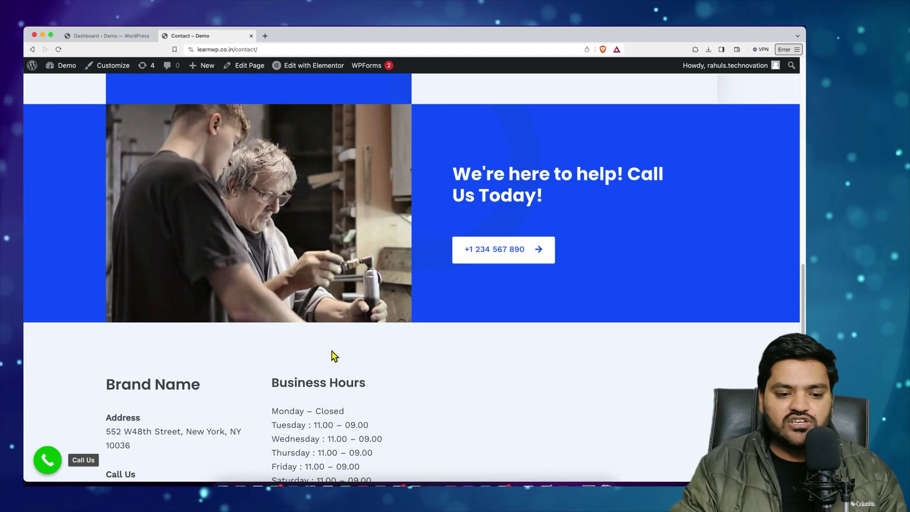
{"action": "scroll", "coordinate": [492, 342], "scroll_direction": "up", "scroll_amount": 6}
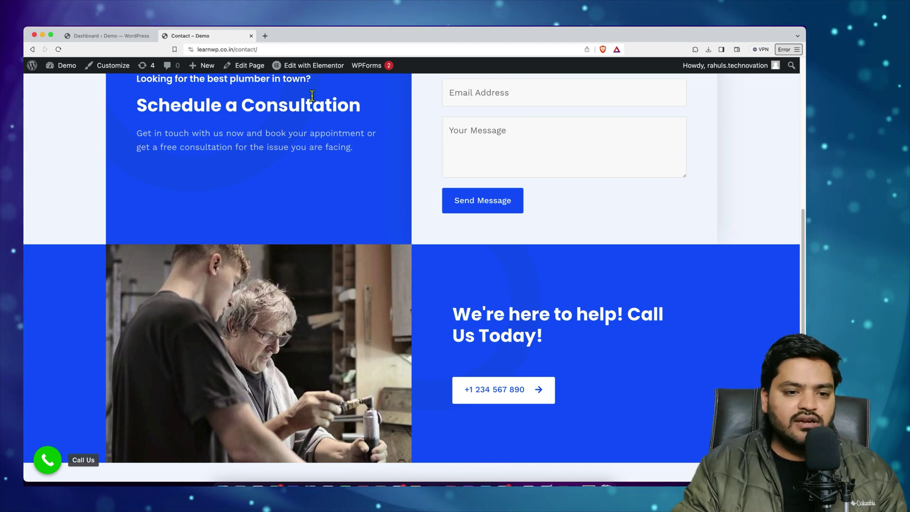
{"action": "mouse_move", "coordinate": [324, 69]}
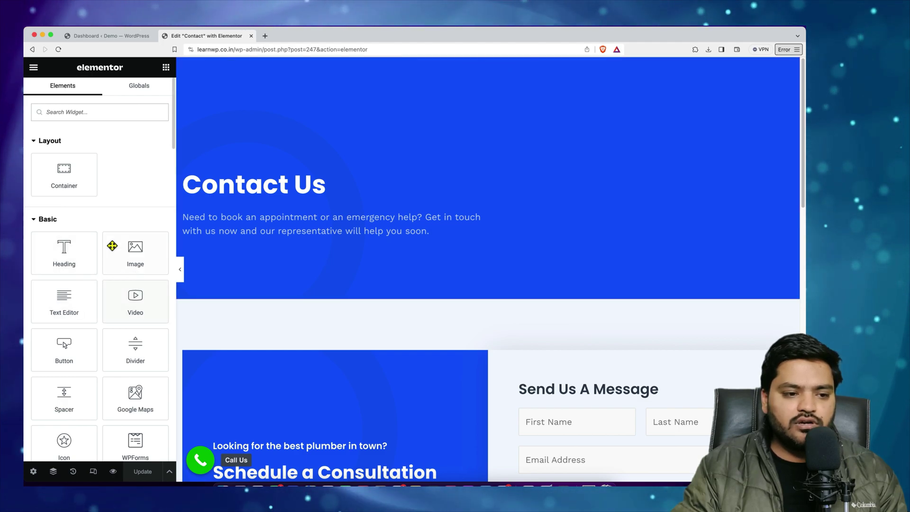
Step: Add an empty two-equal-column container beneath the 'We're here to help! Call Us Today!' section
{"action": "scroll", "coordinate": [91, 280], "scroll_direction": "down", "scroll_amount": 5}
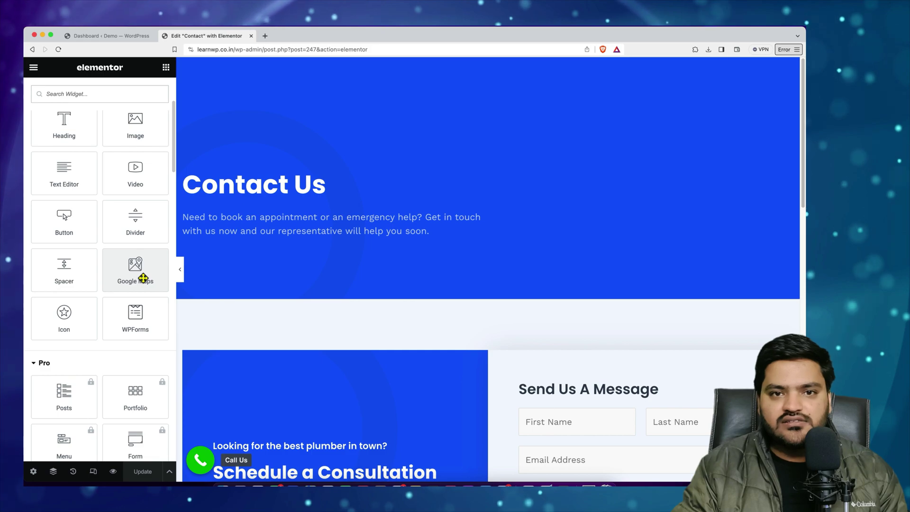
{"action": "scroll", "coordinate": [295, 276], "scroll_direction": "down", "scroll_amount": 5}
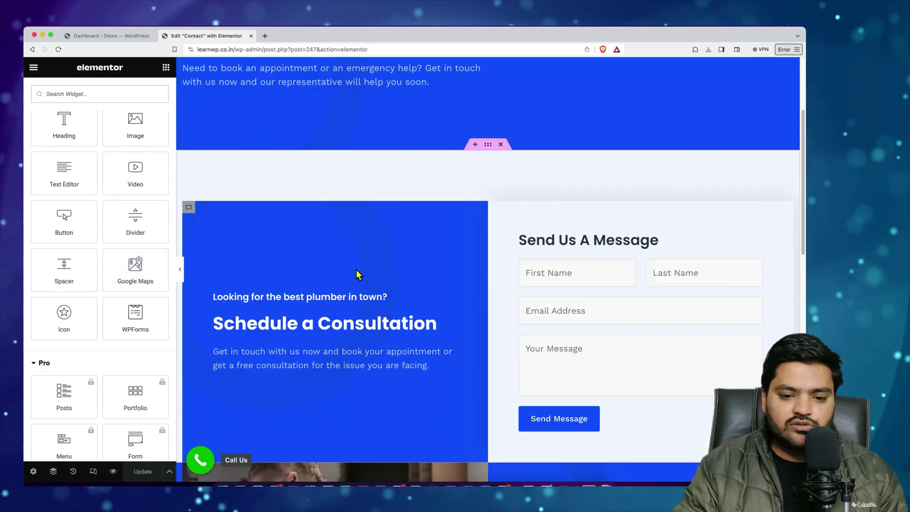
{"action": "scroll", "coordinate": [379, 268], "scroll_direction": "down", "scroll_amount": 12}
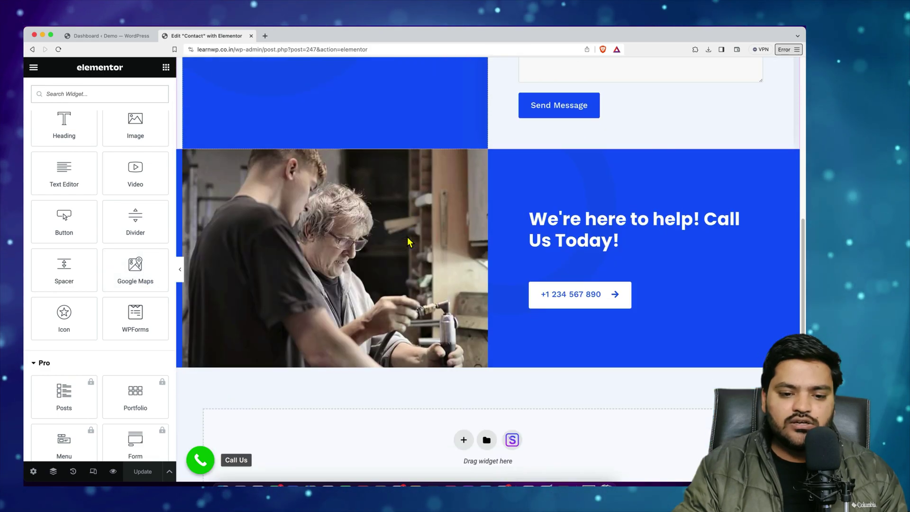
{"action": "scroll", "coordinate": [474, 296], "scroll_direction": "down", "scroll_amount": 3}
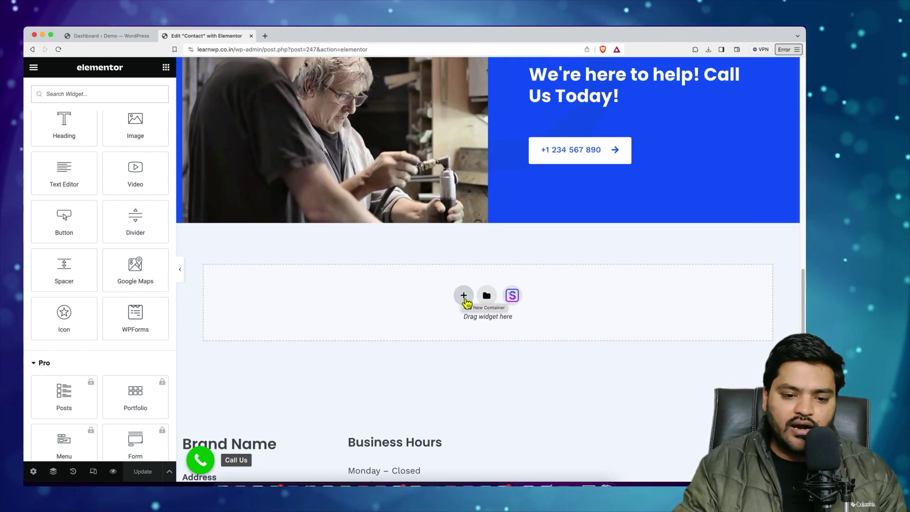
{"action": "left_click", "coordinate": [463, 296]}
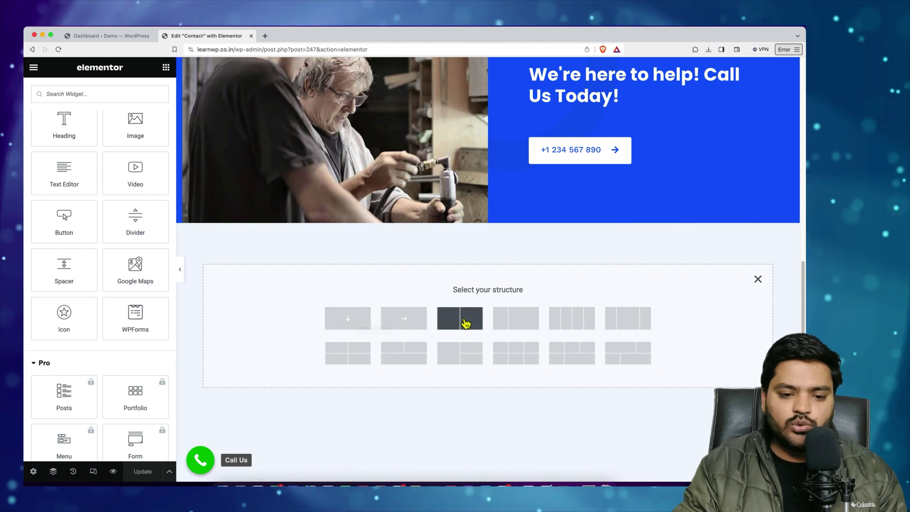
{"action": "left_click", "coordinate": [463, 318]}
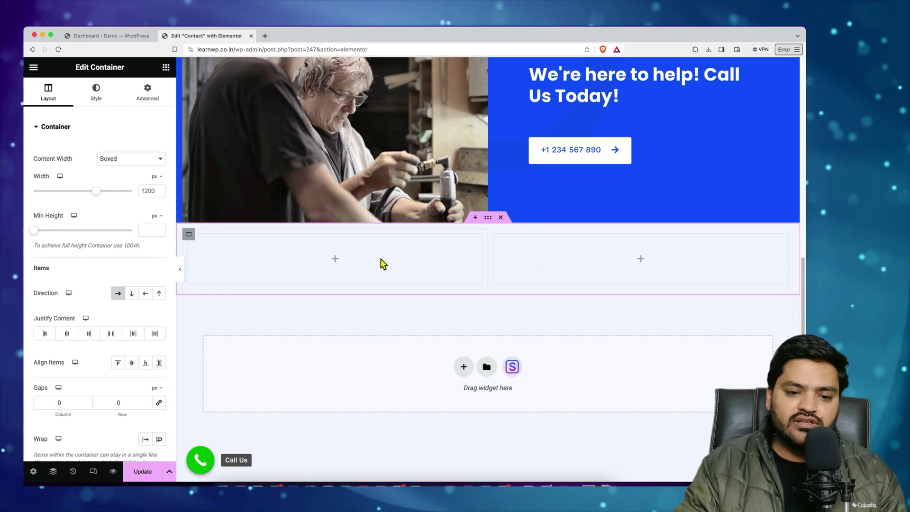
{"action": "scroll", "coordinate": [533, 211], "scroll_direction": "up", "scroll_amount": 2}
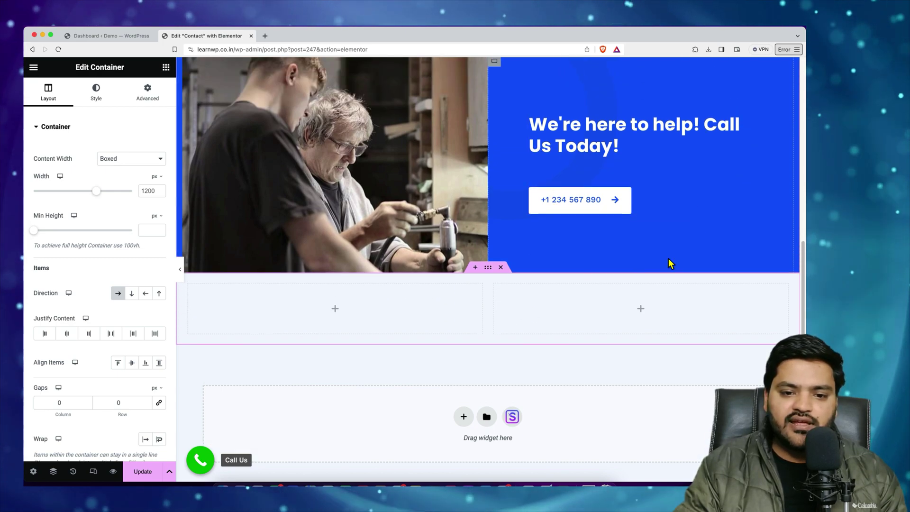
{"action": "scroll", "coordinate": [627, 263], "scroll_direction": "down", "scroll_amount": 2}
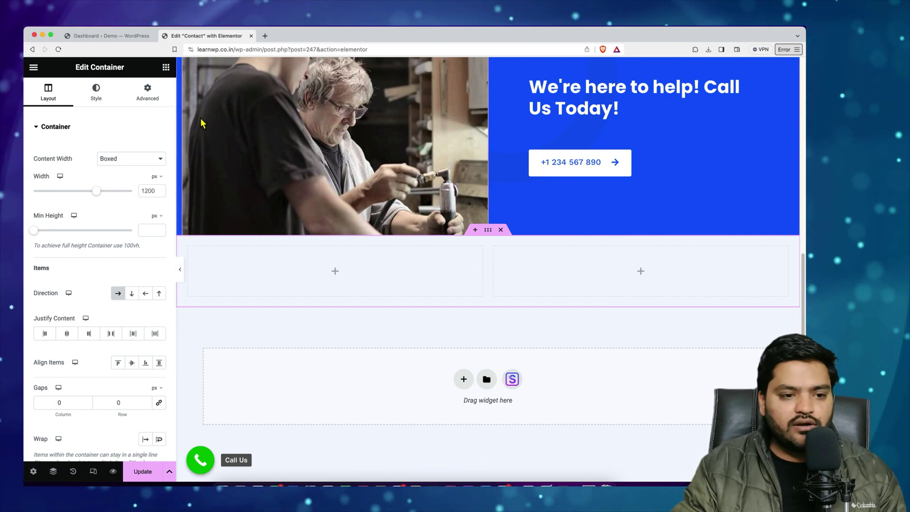
Step: Drop a Google Maps widget into the new container's right column
{"action": "left_click", "coordinate": [166, 67]}
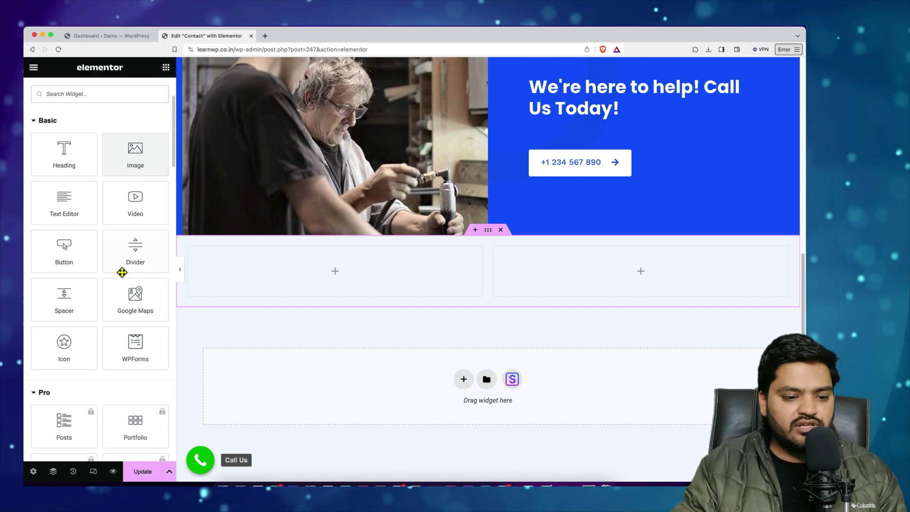
{"action": "scroll", "coordinate": [121, 272], "scroll_direction": "down", "scroll_amount": 2}
{"action": "left_click_drag", "start_coordinate": [141, 268], "coordinate": [636, 274]}
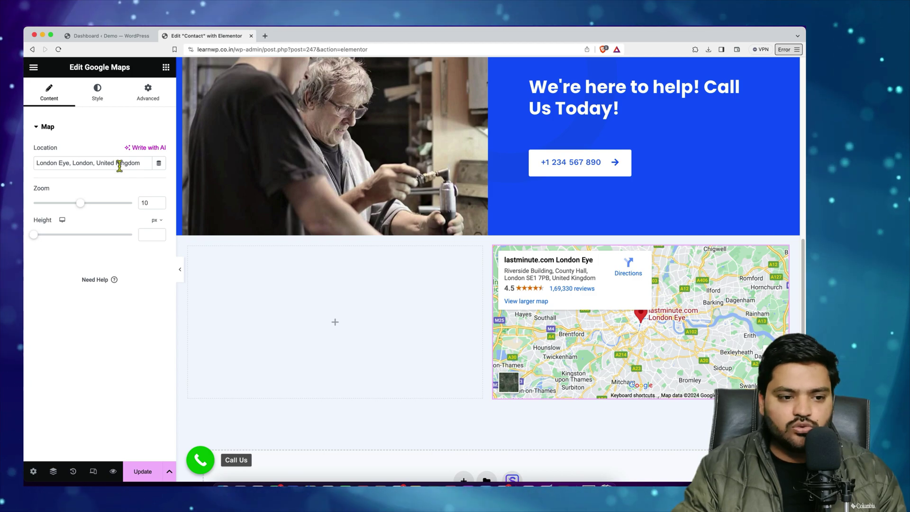
Step: Replace the map's London Eye location with 'new york'
{"action": "left_click_drag", "start_coordinate": [142, 163], "coordinate": [28, 167]}
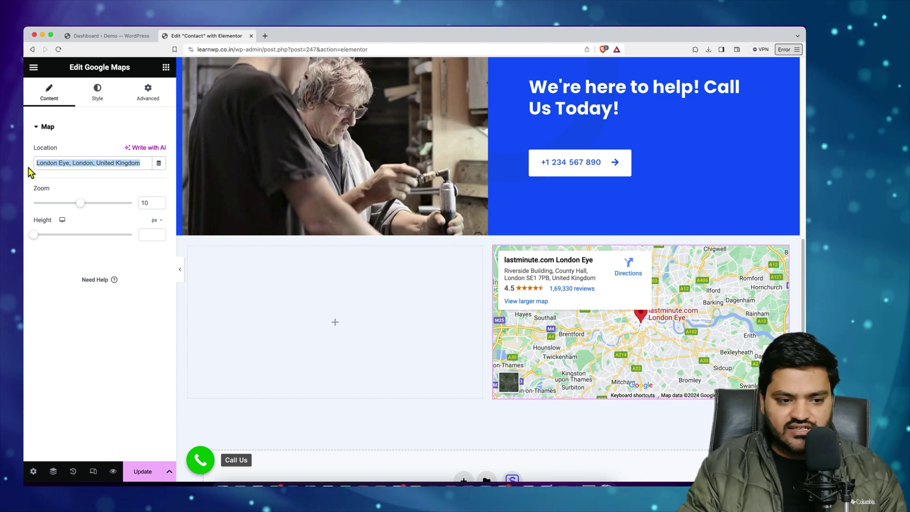
{"action": "key", "text": "BackSpace"}
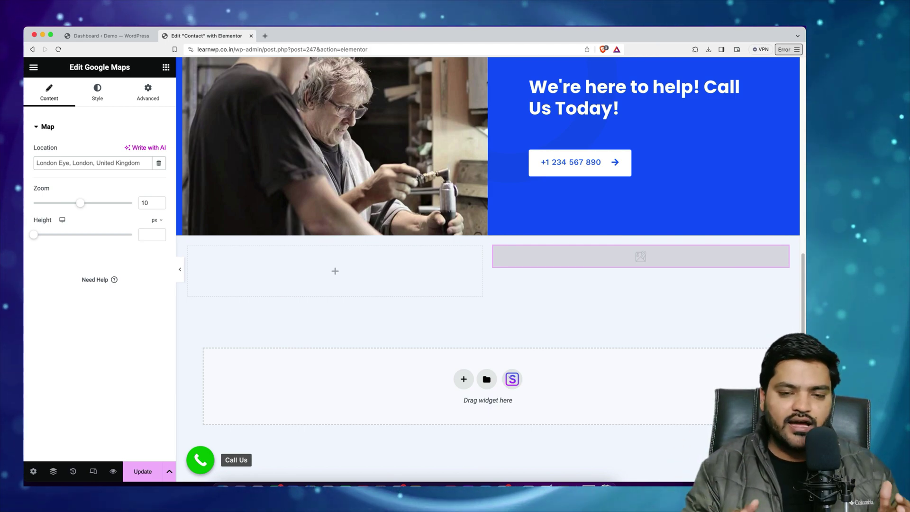
{"action": "type", "text": "n"}
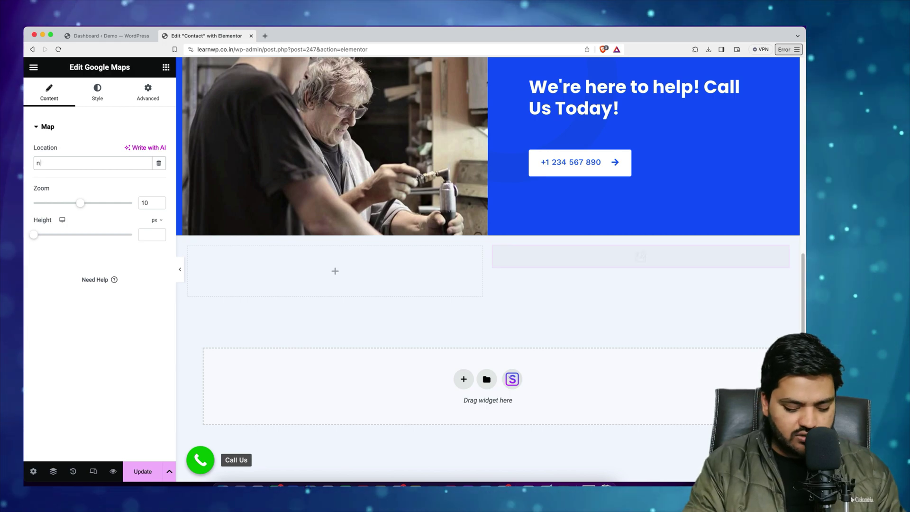
{"action": "type", "text": "ew york"}
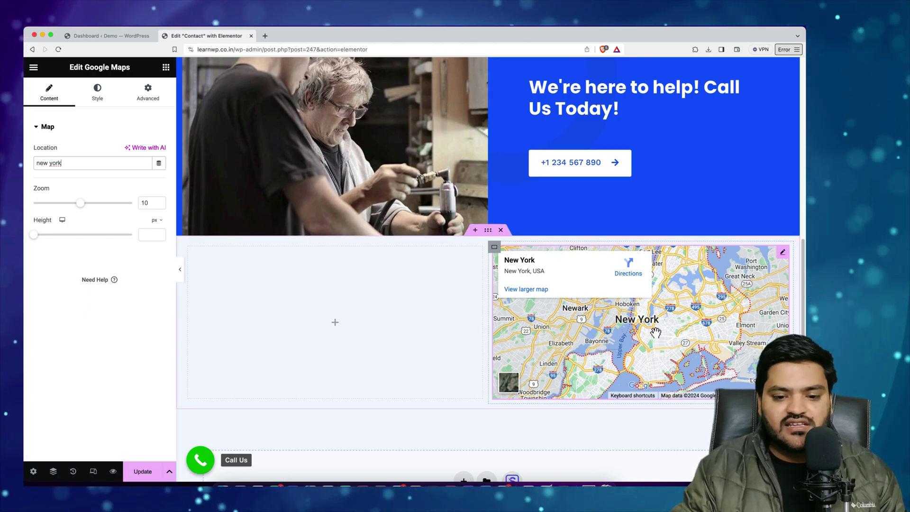
{"action": "scroll", "coordinate": [512, 360], "scroll_direction": "up", "scroll_amount": 2}
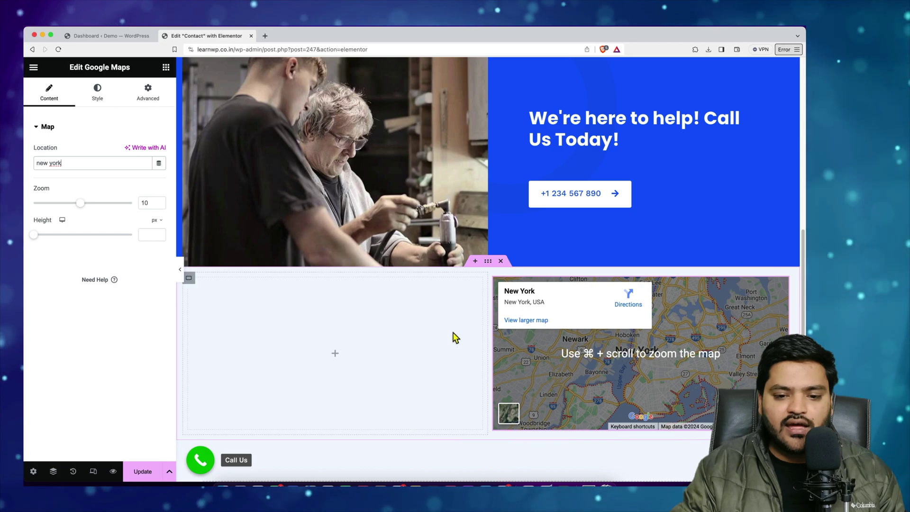
{"action": "scroll", "coordinate": [544, 412], "scroll_direction": "up", "scroll_amount": 1}
{"action": "scroll", "coordinate": [581, 386], "scroll_direction": "down", "scroll_amount": 1}
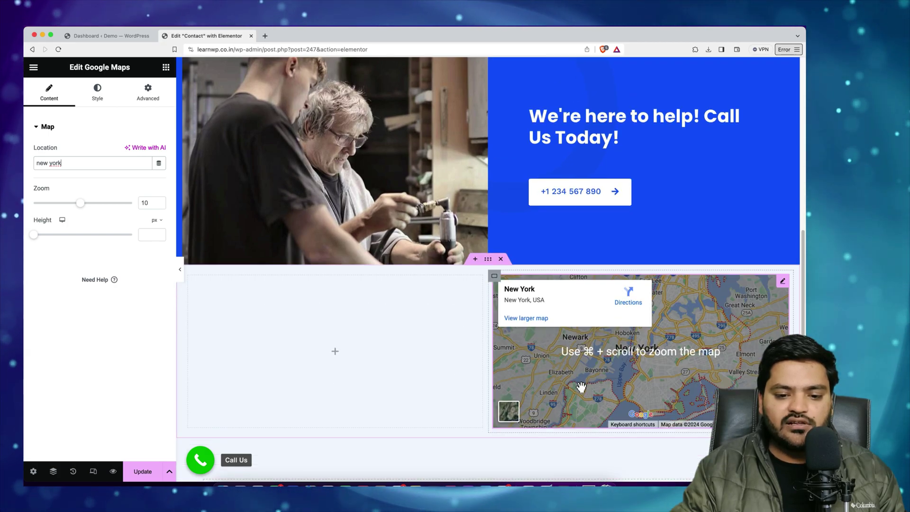
{"action": "scroll", "coordinate": [580, 386], "scroll_direction": "down", "scroll_amount": 1}
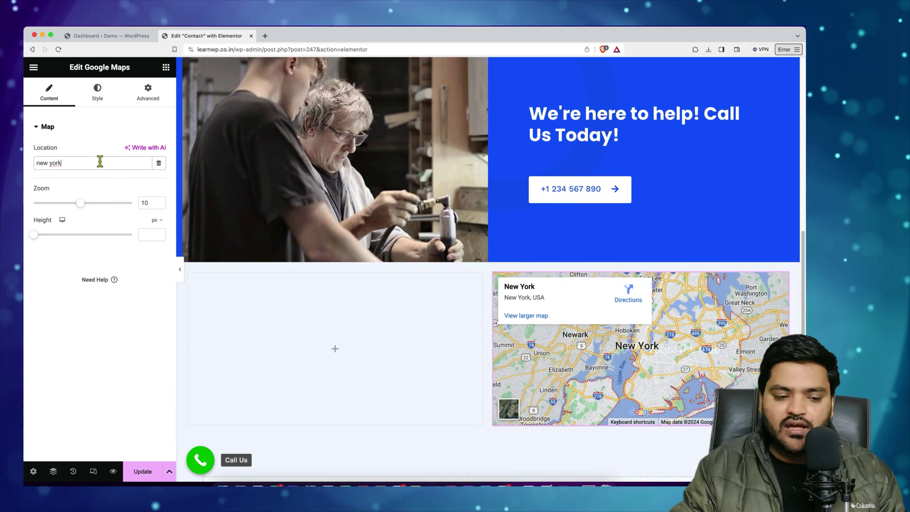
Step: Set the New York map to zoom 12 and a height of 344 px
{"action": "left_click", "coordinate": [84, 164]}
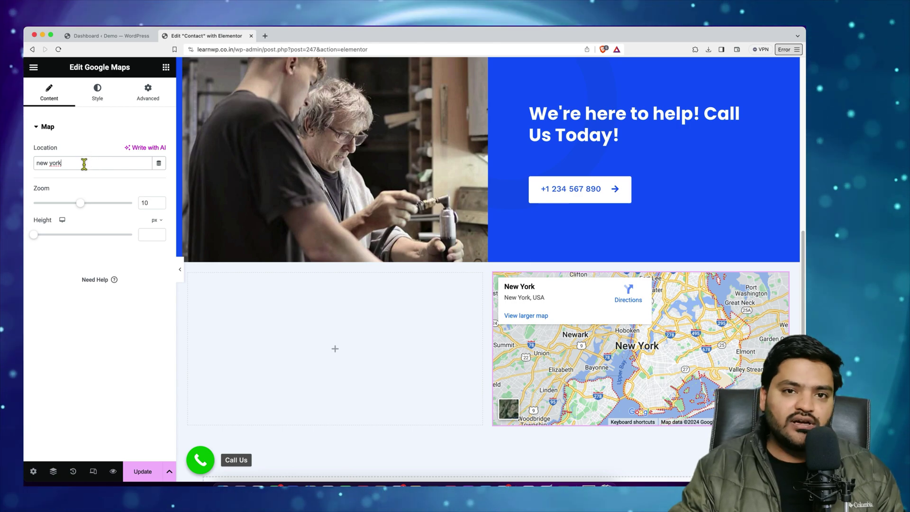
{"action": "left_click_drag", "start_coordinate": [81, 203], "coordinate": [96, 211]}
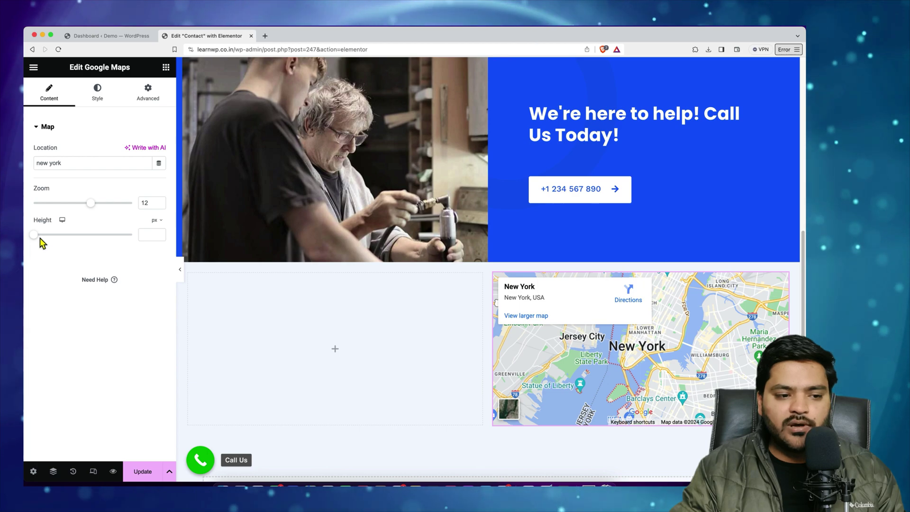
{"action": "left_click_drag", "start_coordinate": [40, 237], "coordinate": [62, 242]}
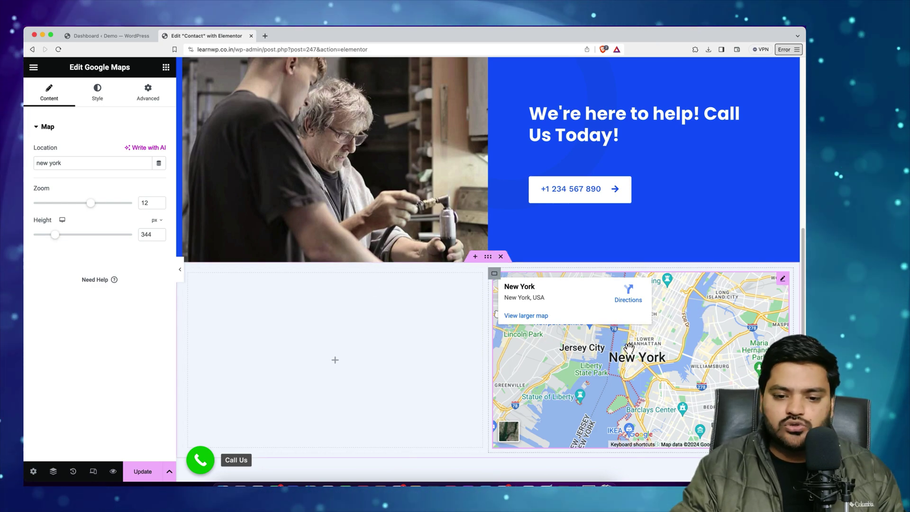
{"action": "scroll", "coordinate": [627, 348], "scroll_direction": "up", "scroll_amount": 2}
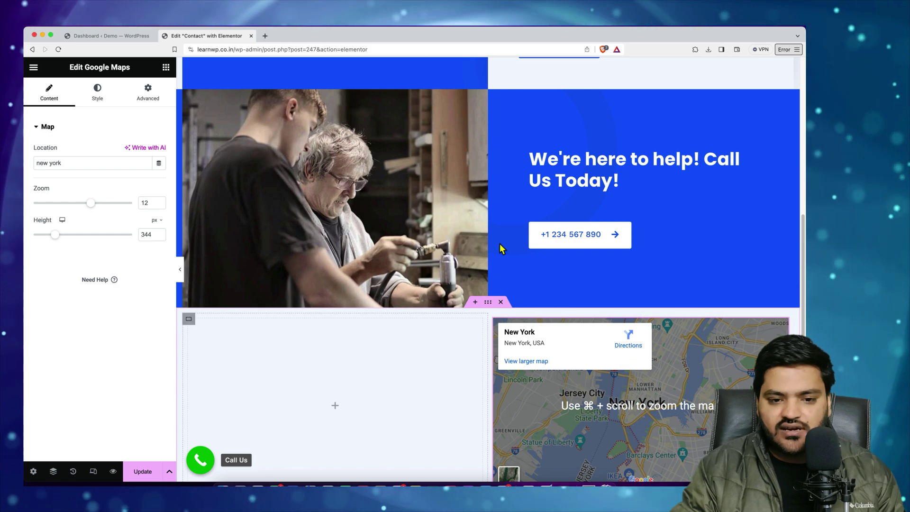
Step: Copy the blue Call Us Today container and paste it into the empty left column
{"action": "right_click", "coordinate": [496, 99]}
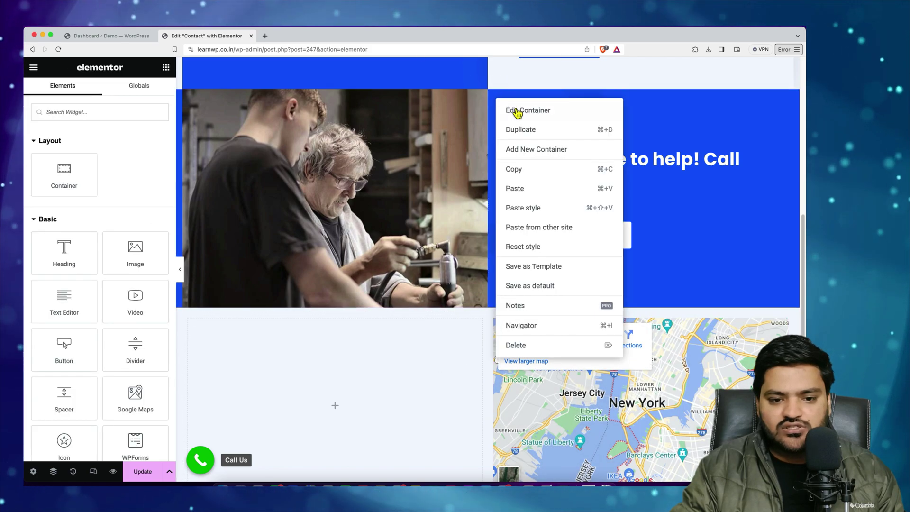
{"action": "left_click", "coordinate": [535, 169]}
{"action": "right_click", "coordinate": [386, 406]}
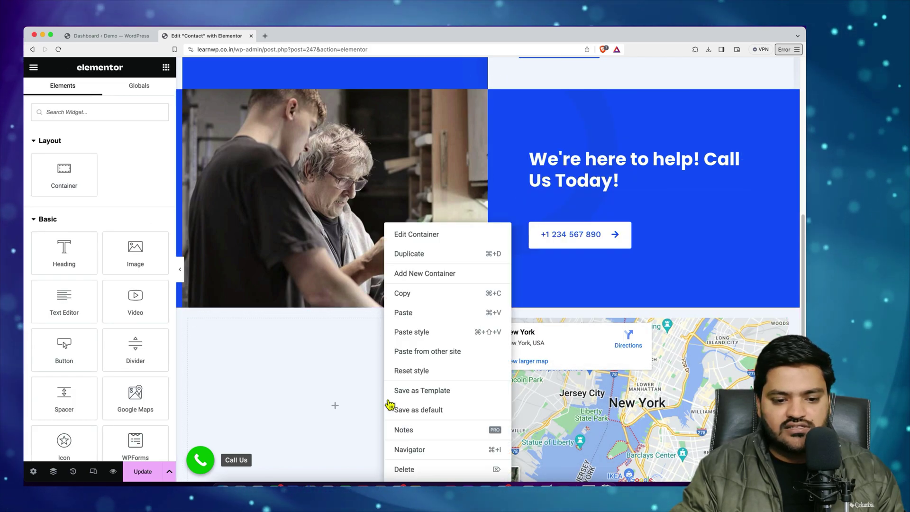
{"action": "left_click", "coordinate": [407, 317]}
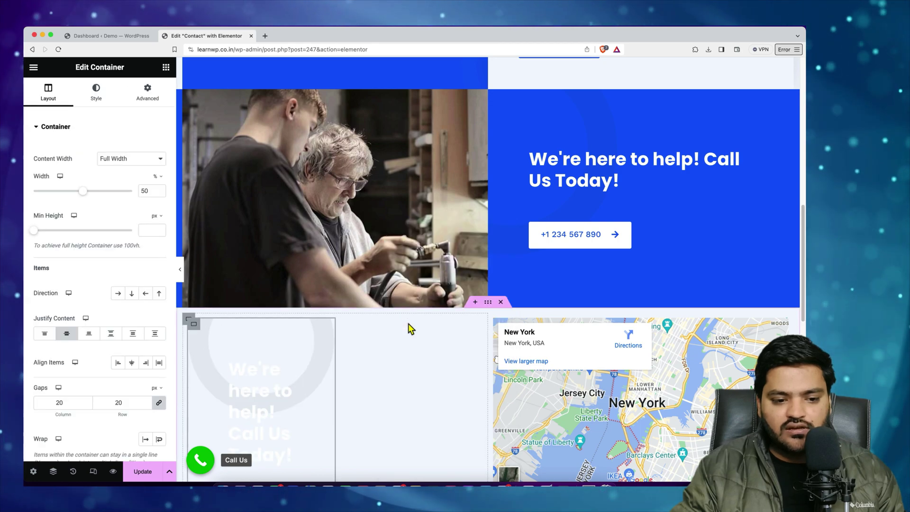
Step: Widen the pasted heading-and-button container to 100% width
{"action": "scroll", "coordinate": [392, 367], "scroll_direction": "down", "scroll_amount": 1}
{"action": "scroll", "coordinate": [391, 370], "scroll_direction": "down", "scroll_amount": 2}
{"action": "scroll", "coordinate": [430, 254], "scroll_direction": "up", "scroll_amount": 4}
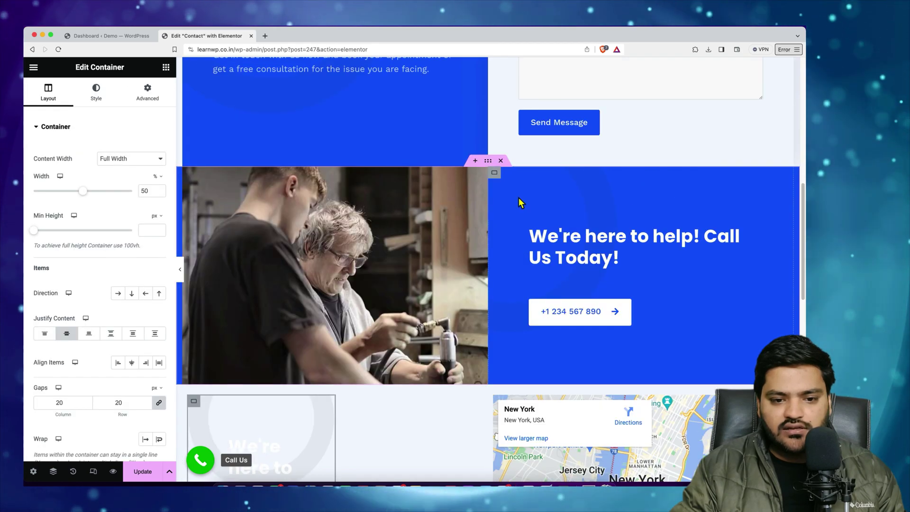
{"action": "scroll", "coordinate": [490, 282], "scroll_direction": "down", "scroll_amount": 2}
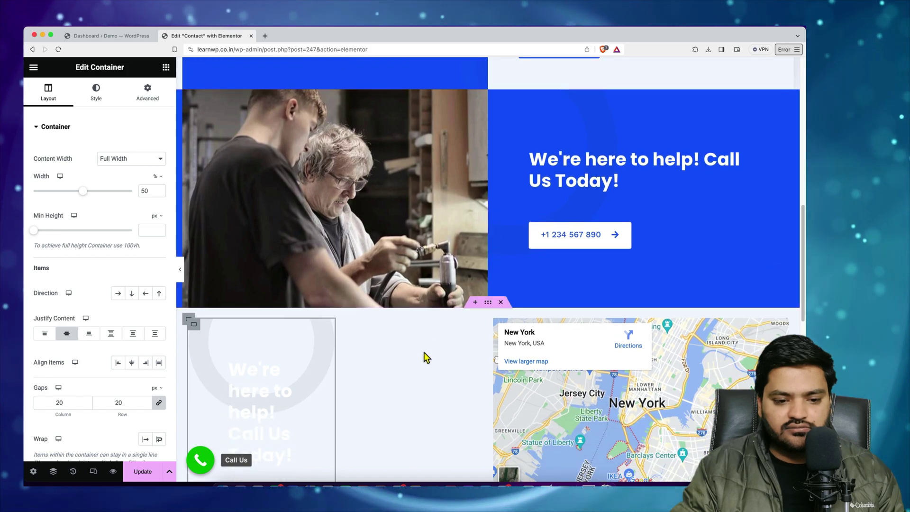
{"action": "left_click_drag", "start_coordinate": [338, 380], "coordinate": [533, 379]}
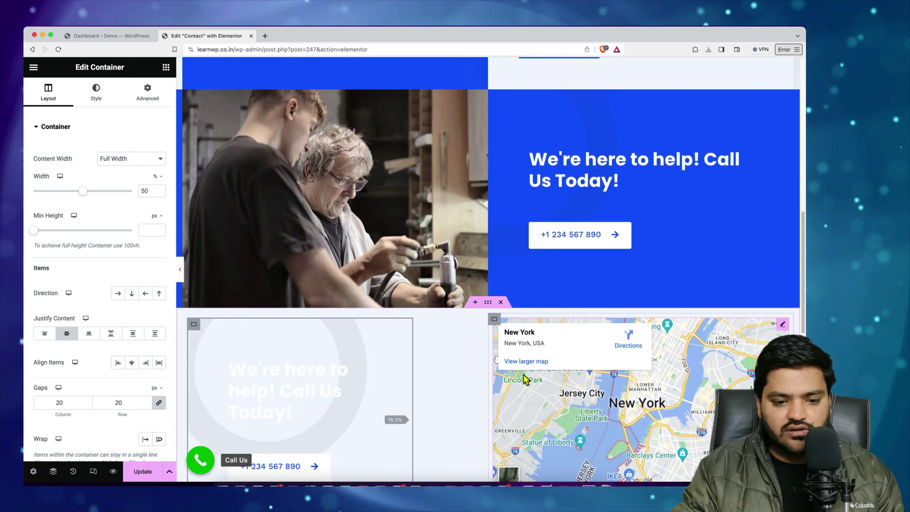
{"action": "scroll", "coordinate": [424, 369], "scroll_direction": "down", "scroll_amount": 5}
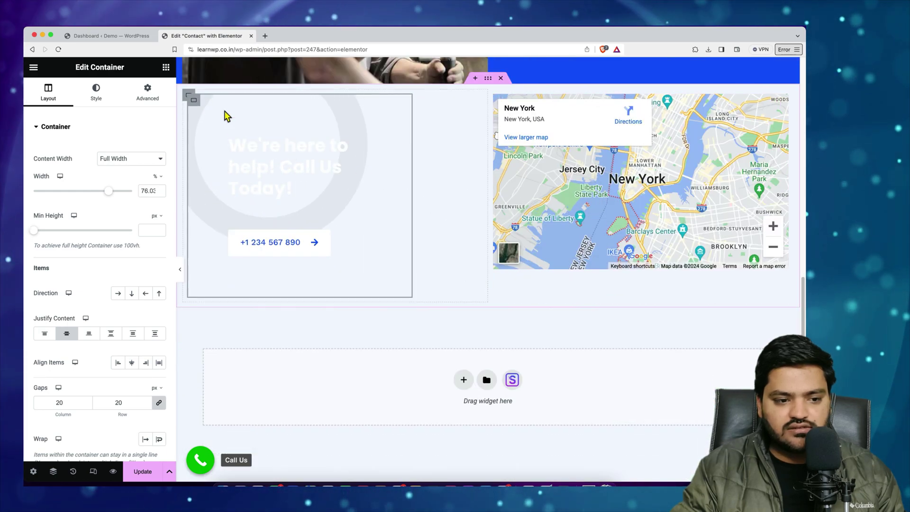
{"action": "left_click_drag", "start_coordinate": [115, 198], "coordinate": [141, 198]}
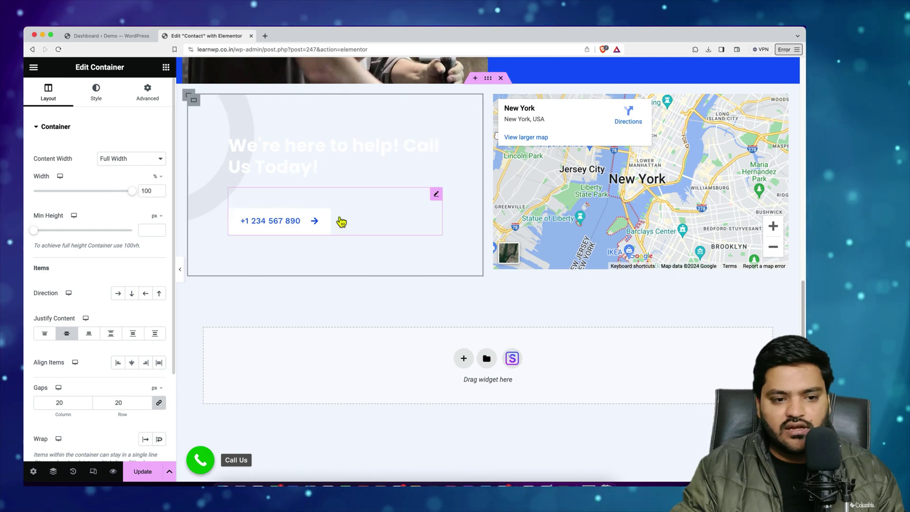
{"action": "scroll", "coordinate": [351, 297], "scroll_direction": "up", "scroll_amount": 3}
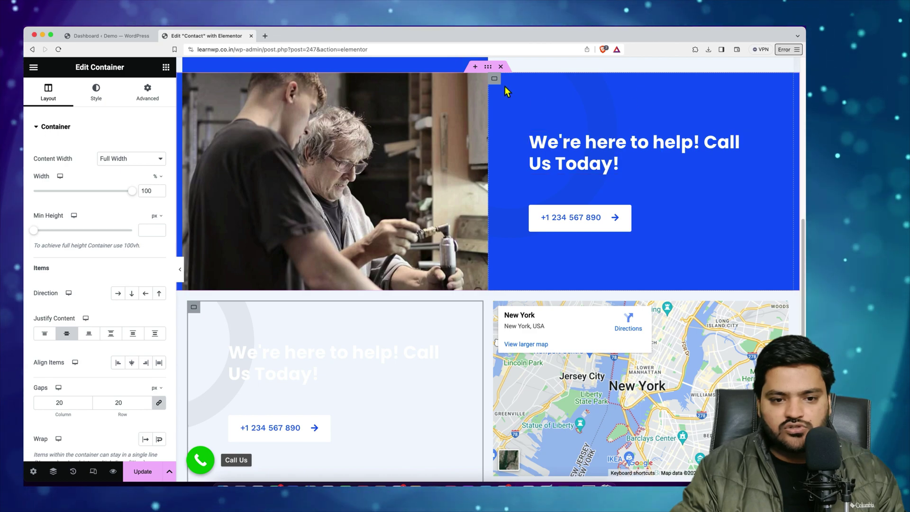
Step: Copy the #0F57FB background colour from the blue section above
{"action": "left_click", "coordinate": [95, 91]}
{"action": "left_click", "coordinate": [159, 193]}
{"action": "right_click", "coordinate": [114, 340]}
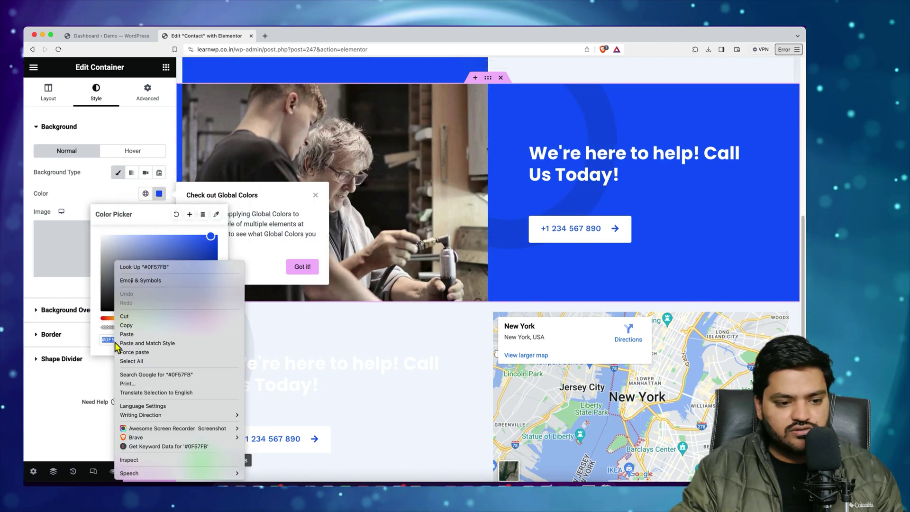
{"action": "left_click", "coordinate": [167, 332]}
{"action": "left_click", "coordinate": [260, 339]}
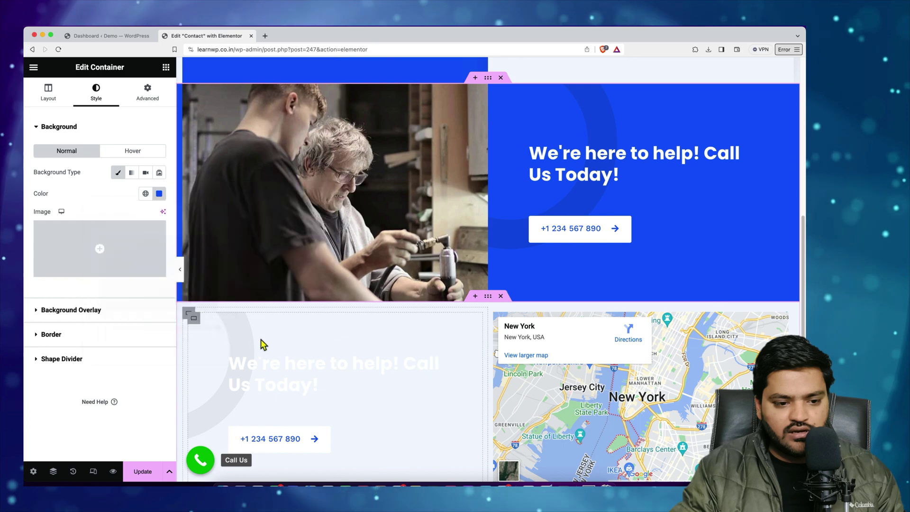
Step: Give the map section a Classic background with colour #0F57FB
{"action": "left_click", "coordinate": [486, 310]}
{"action": "left_click", "coordinate": [95, 91]}
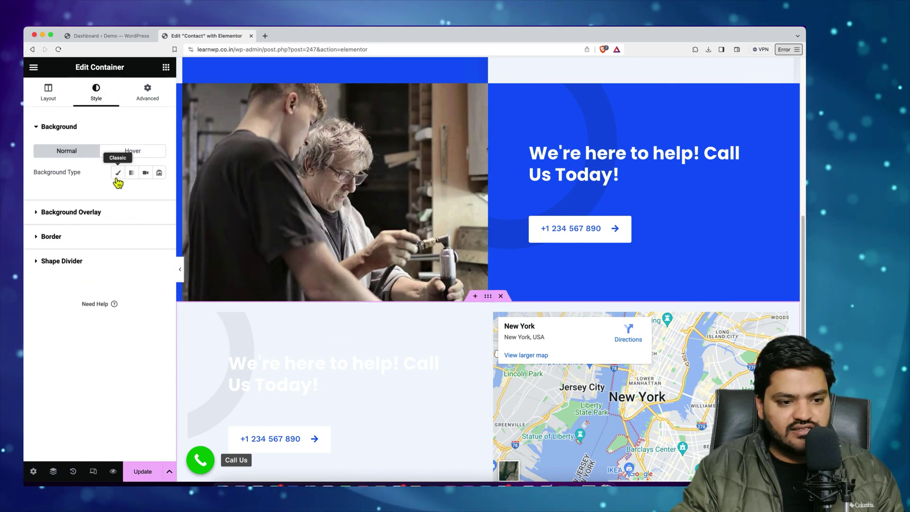
{"action": "left_click", "coordinate": [117, 172]}
{"action": "left_click", "coordinate": [146, 194]}
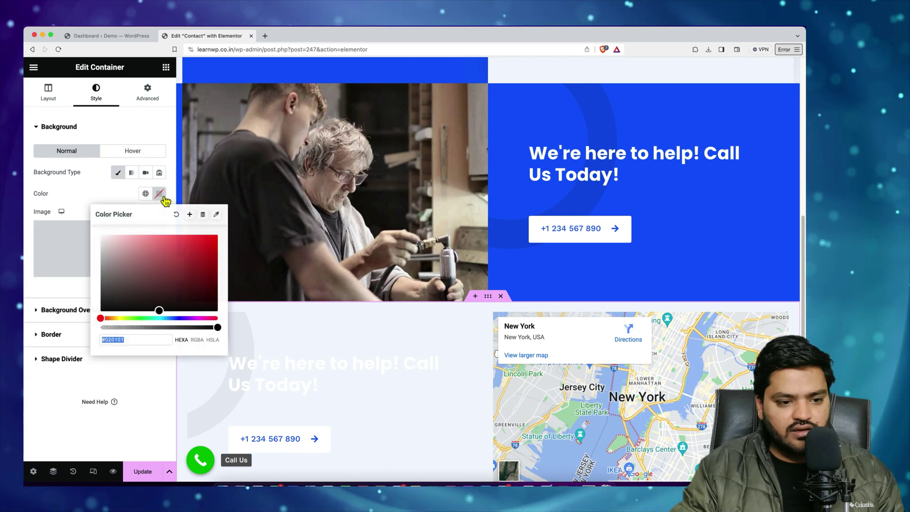
{"action": "right_click", "coordinate": [135, 348]}
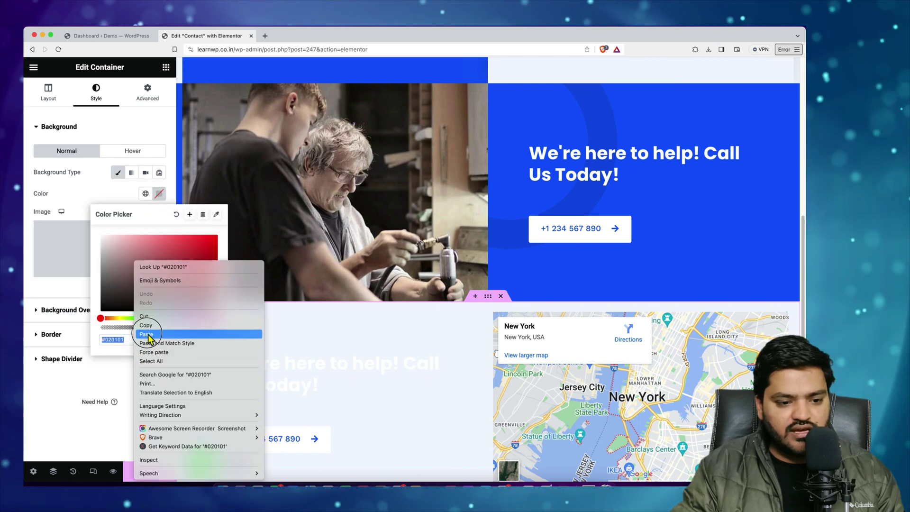
{"action": "left_click", "coordinate": [145, 334]}
{"action": "left_click", "coordinate": [130, 393]}
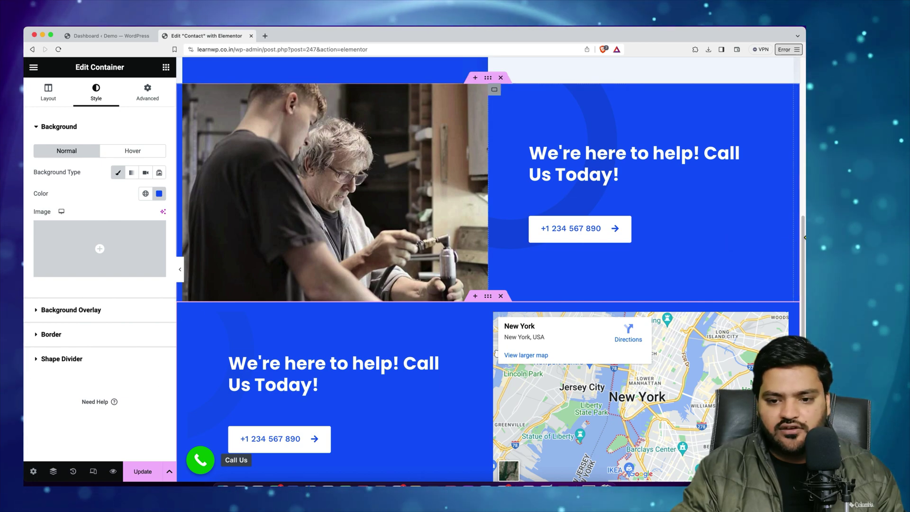
{"action": "scroll", "coordinate": [697, 254], "scroll_direction": "down", "scroll_amount": 3}
{"action": "scroll", "coordinate": [386, 250], "scroll_direction": "down", "scroll_amount": 1}
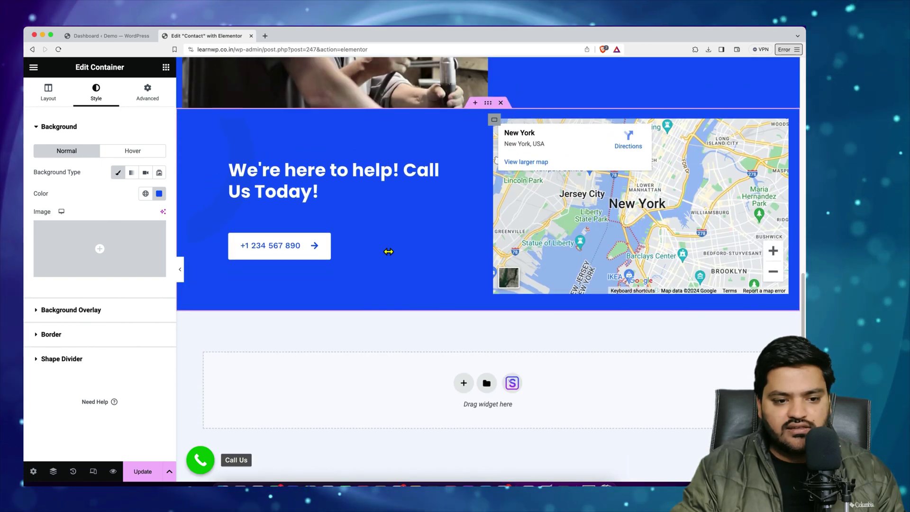
Step: Change the copied heading to 'Wants to visit us? Click on the location'
{"action": "left_click", "coordinate": [329, 189]}
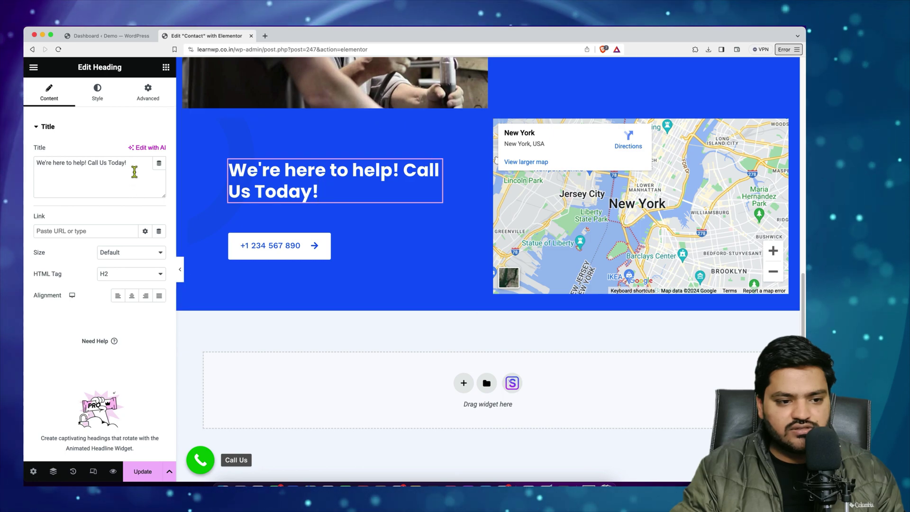
{"action": "left_click_drag", "start_coordinate": [133, 169], "coordinate": [29, 168]}
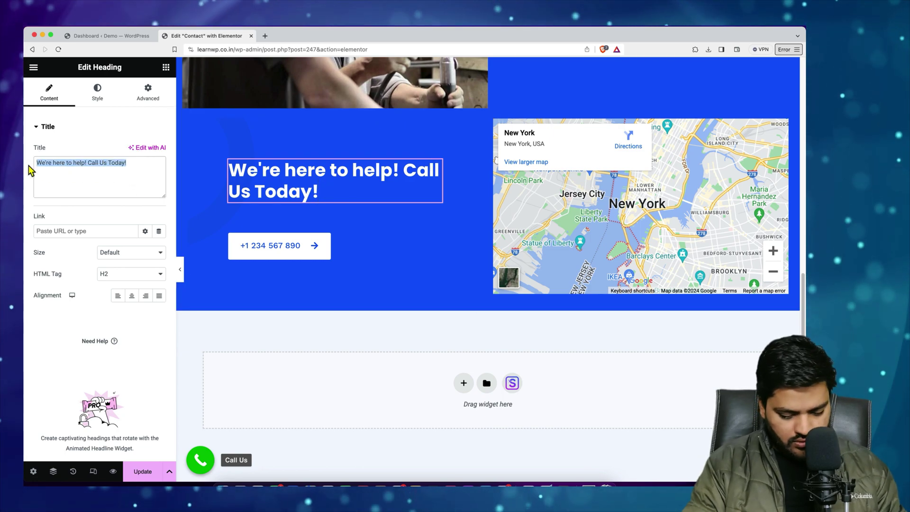
{"action": "type", "text": "Wants to visi"}
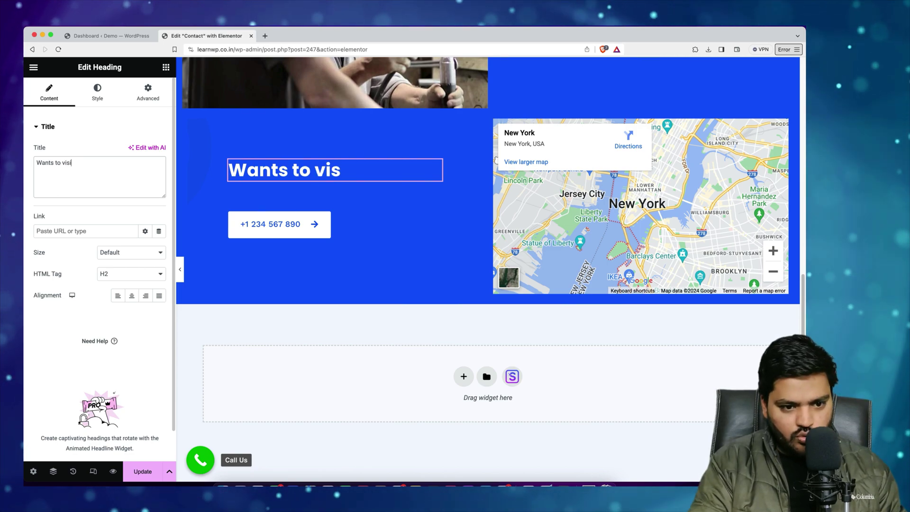
{"action": "type", "text": "t us"}
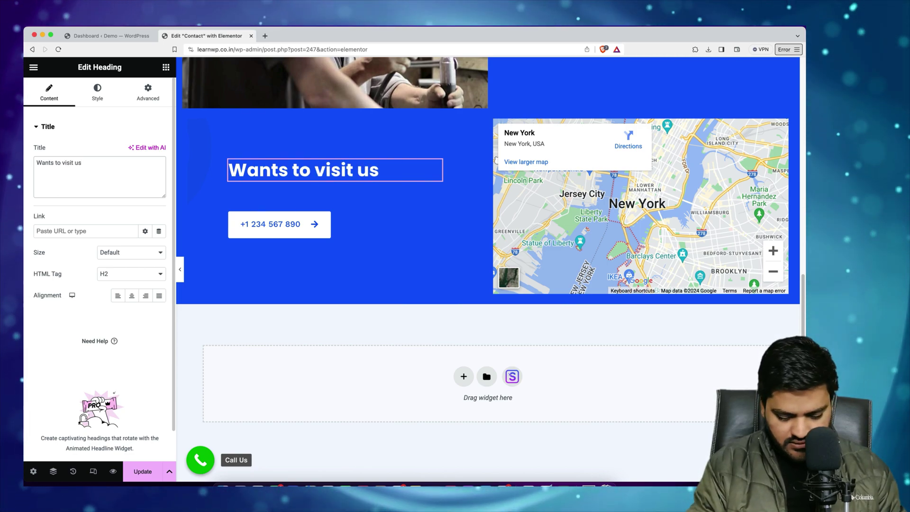
{"action": "type", "text": "? Click "}
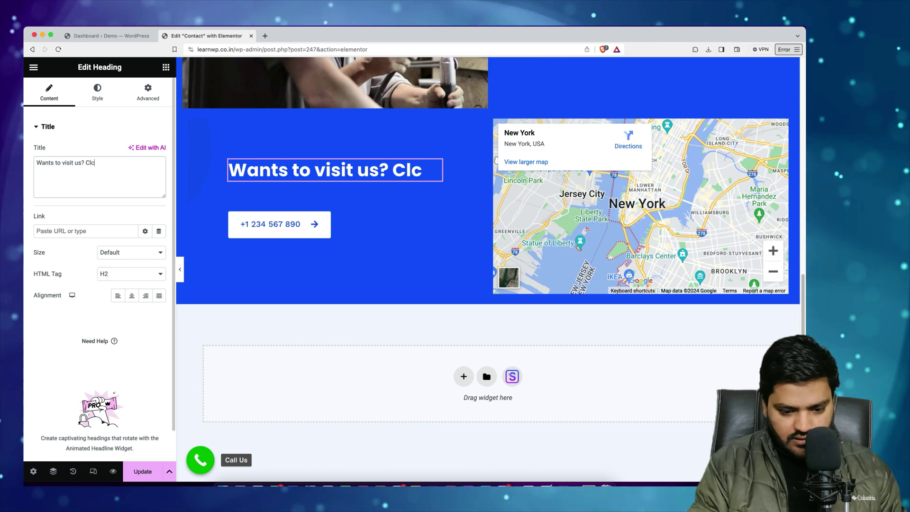
{"action": "type", "text": "on "}
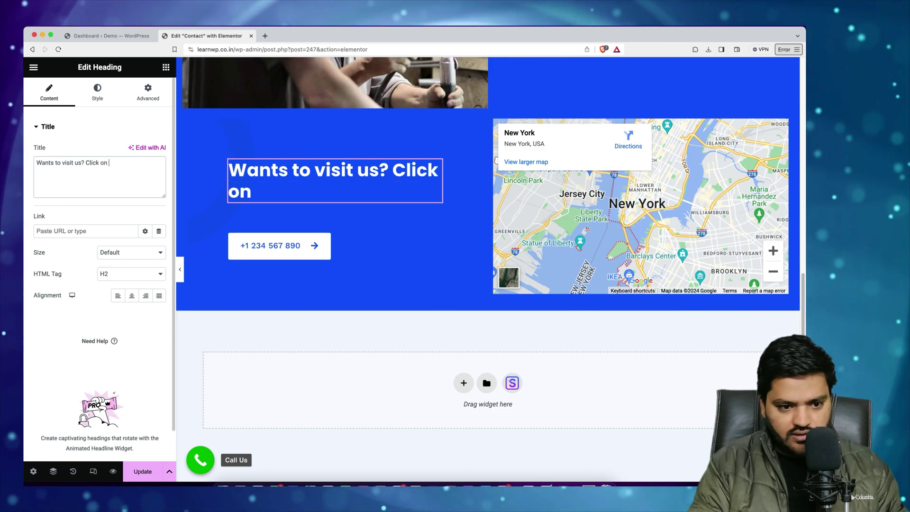
{"action": "type", "text": "the locat"}
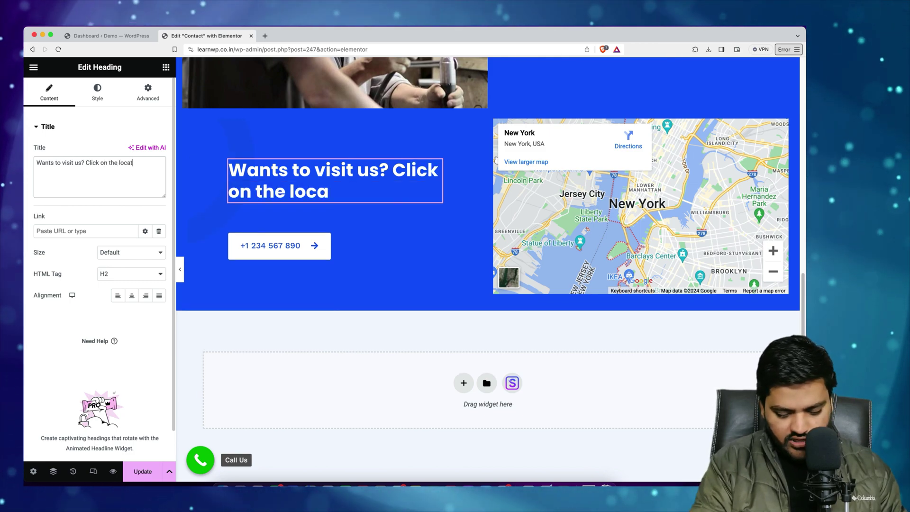
{"action": "type", "text": "ion"}
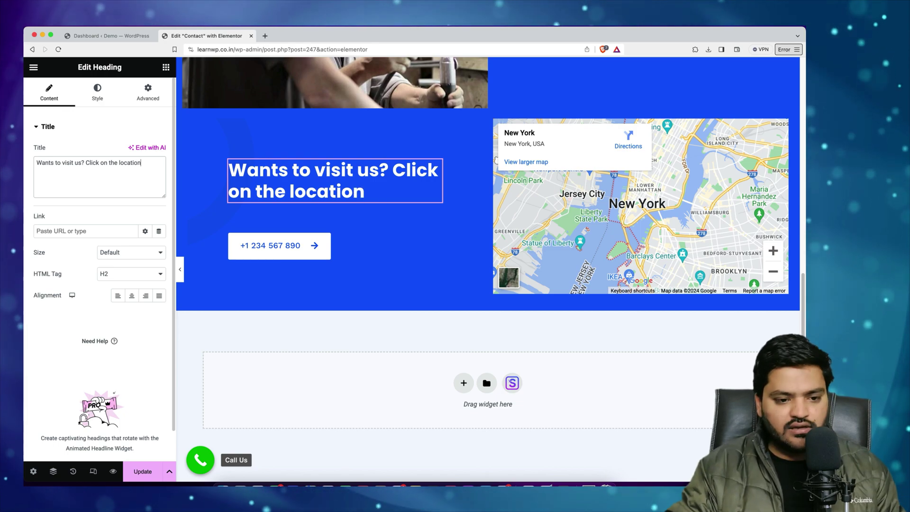
Step: Relabel the phone-number button to 'Click Here'
{"action": "left_click", "coordinate": [314, 246]}
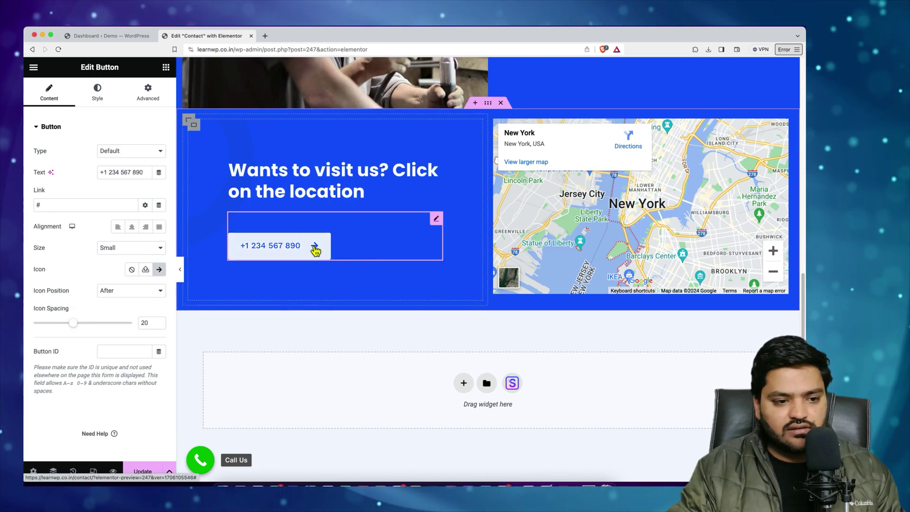
{"action": "left_click_drag", "start_coordinate": [143, 174], "coordinate": [93, 176]}
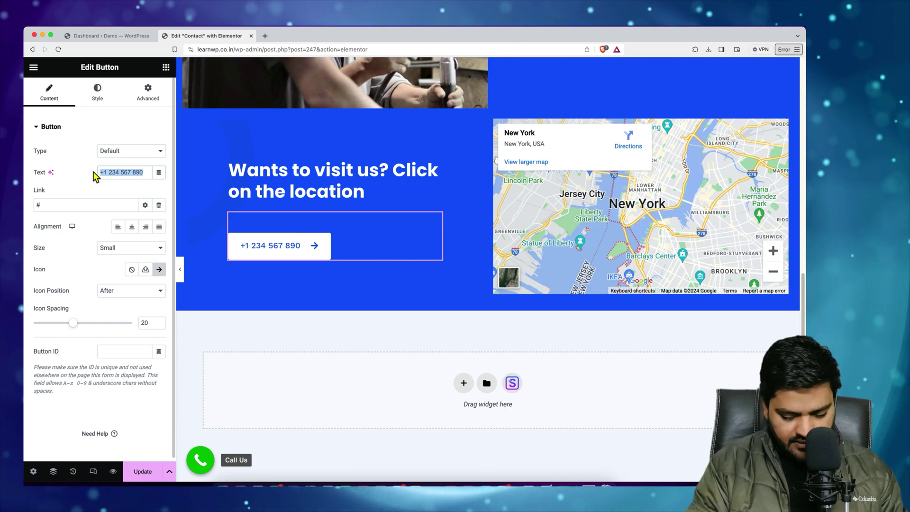
{"action": "type", "text": "Click Here"}
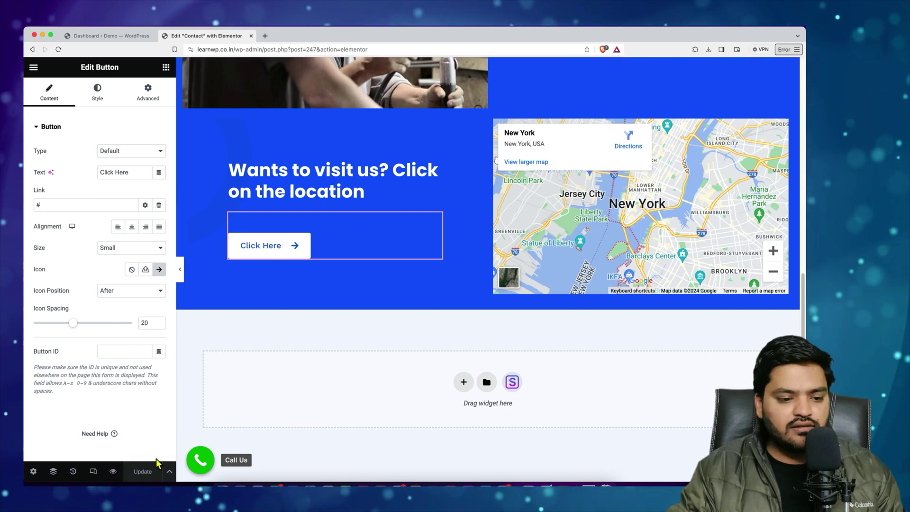
Step: Preview the Contact page in a new tab and test the New York map's Directions link
{"action": "left_click", "coordinate": [113, 471]}
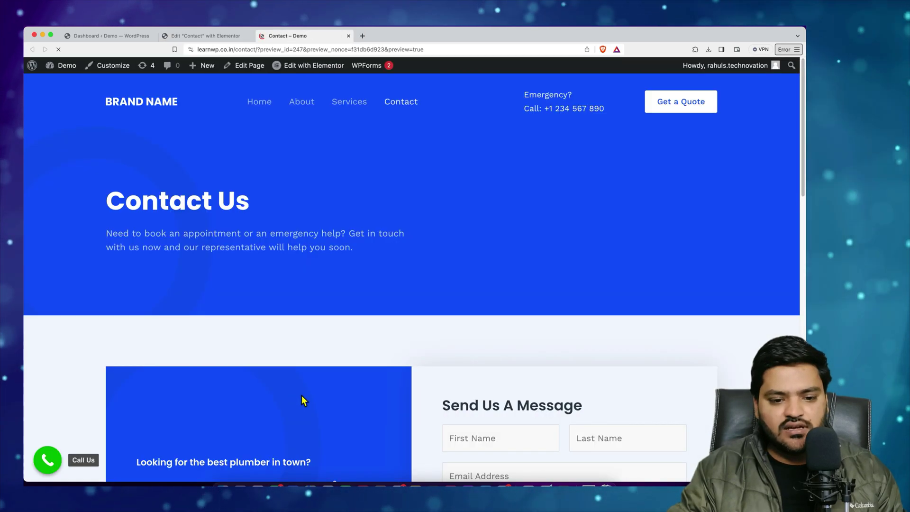
{"action": "scroll", "coordinate": [436, 331], "scroll_direction": "down", "scroll_amount": 10}
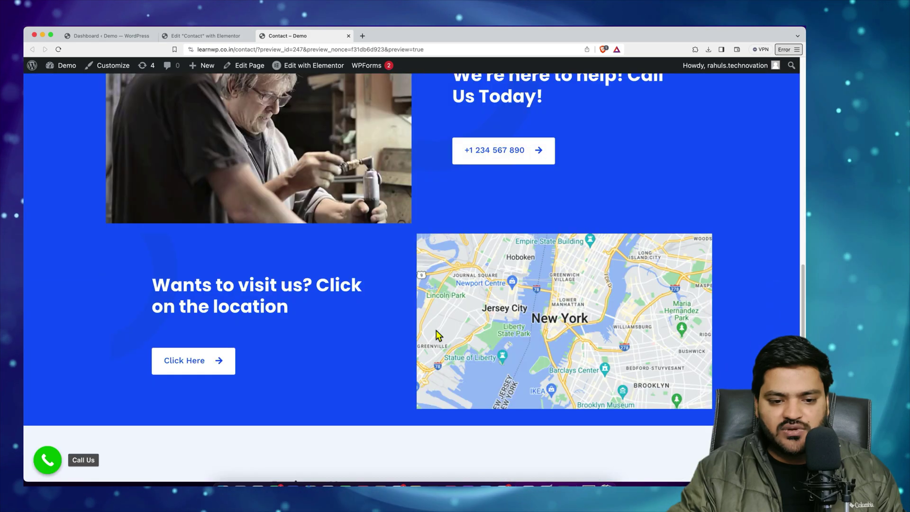
{"action": "scroll", "coordinate": [436, 331], "scroll_direction": "down", "scroll_amount": 5}
{"action": "scroll", "coordinate": [435, 334], "scroll_direction": "up", "scroll_amount": 4}
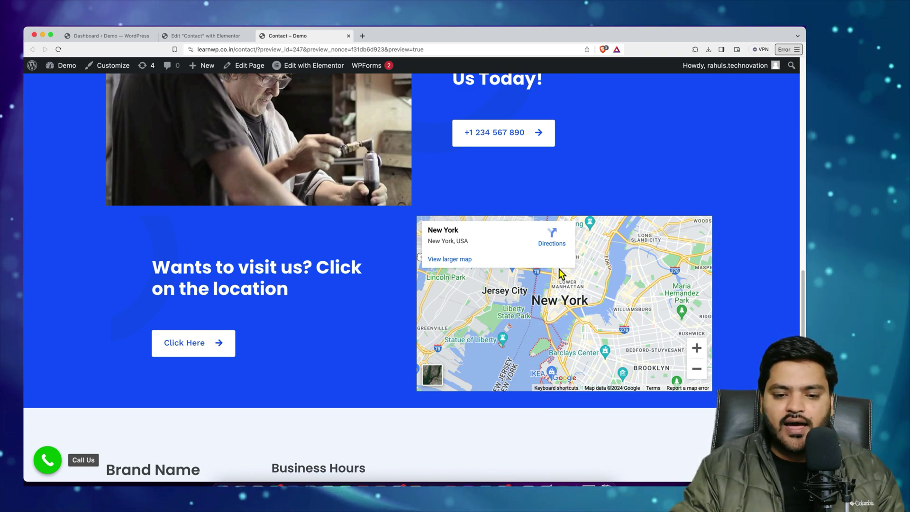
{"action": "left_click", "coordinate": [551, 244]}
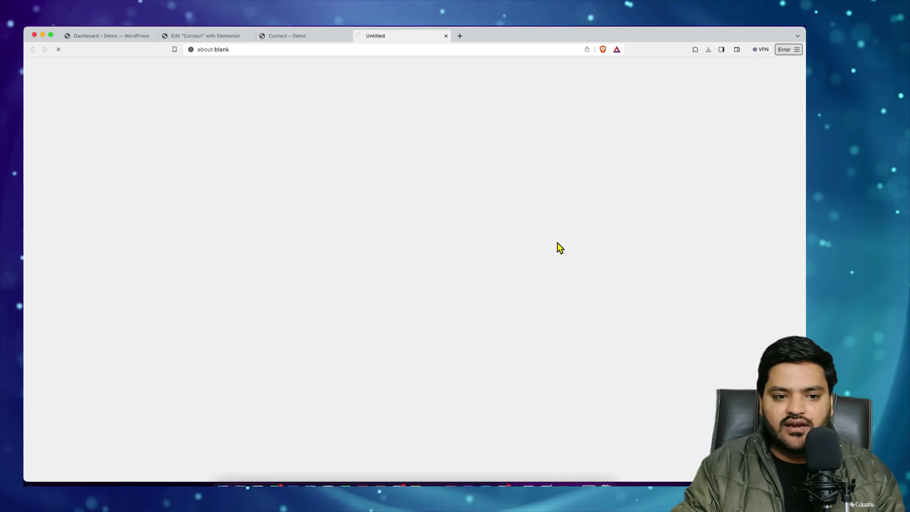
{"action": "left_click", "coordinate": [446, 36]}
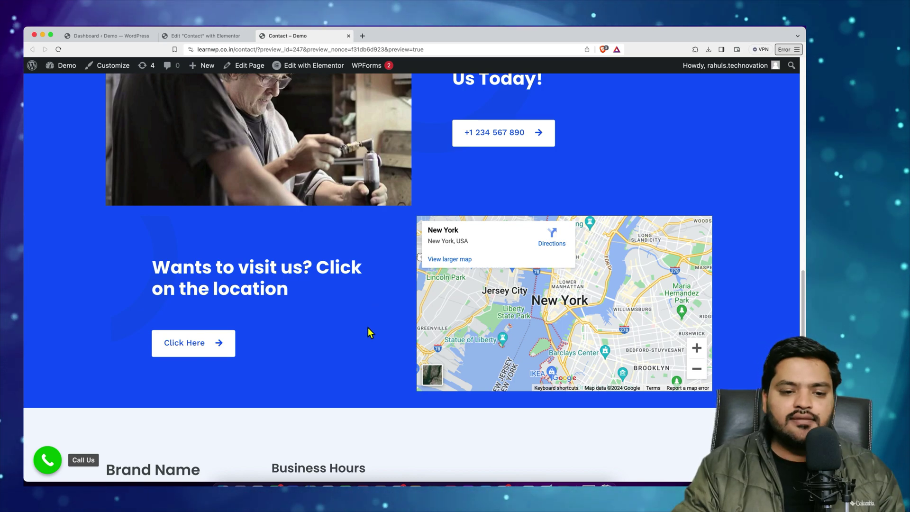
Step: Scroll through the previewed Contact page, then open the Astra Customizer
{"action": "scroll", "coordinate": [368, 328], "scroll_direction": "down", "scroll_amount": 3}
{"action": "scroll", "coordinate": [370, 333], "scroll_direction": "down", "scroll_amount": 2}
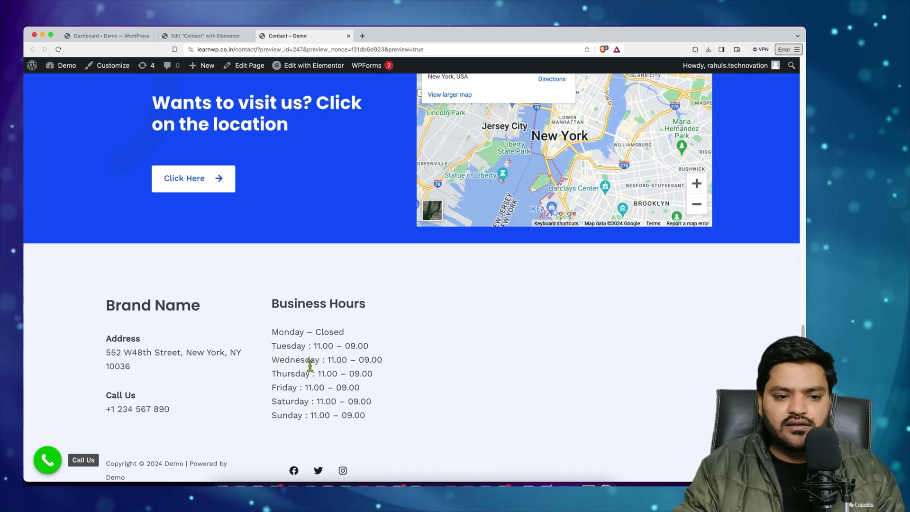
{"action": "scroll", "coordinate": [309, 365], "scroll_direction": "up", "scroll_amount": 6}
{"action": "scroll", "coordinate": [309, 365], "scroll_direction": "up", "scroll_amount": 15}
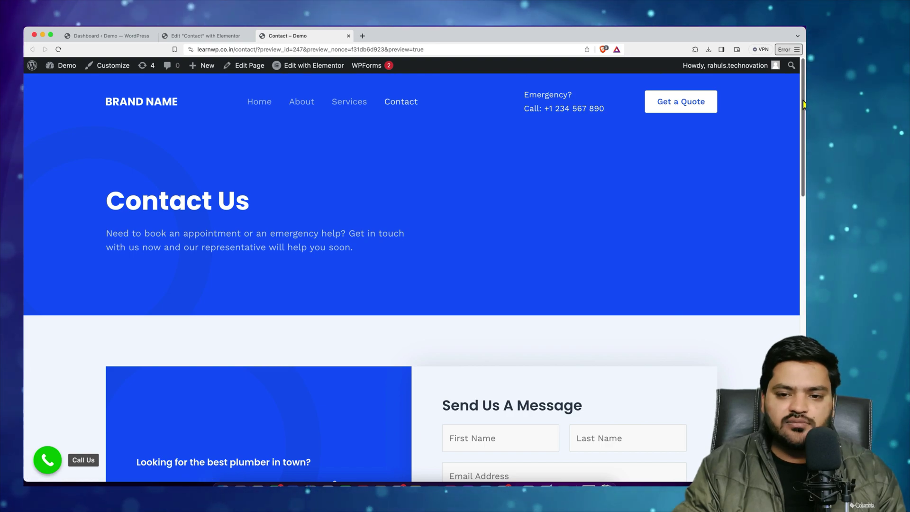
{"action": "left_click_drag", "start_coordinate": [801, 105], "coordinate": [802, 388]}
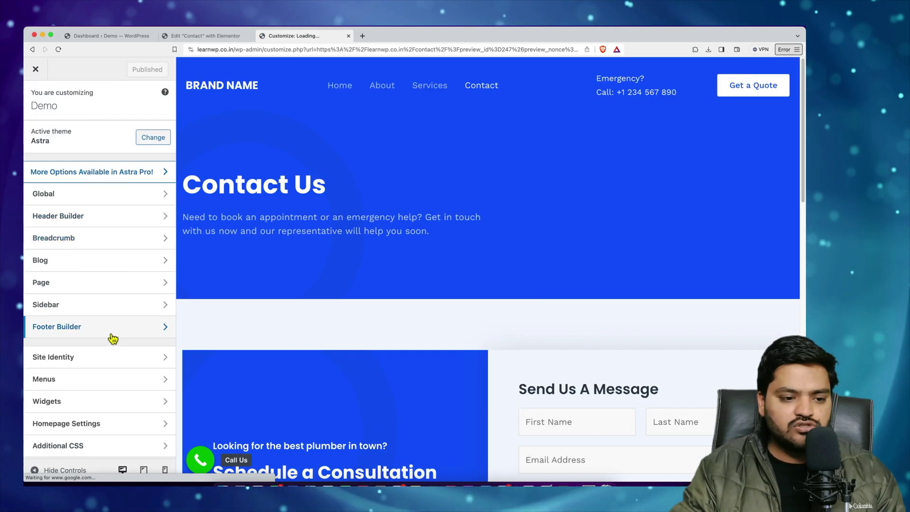
Step: Add an HTML 1 element to the footer row in the Footer Builder
{"action": "left_click", "coordinate": [112, 337]}
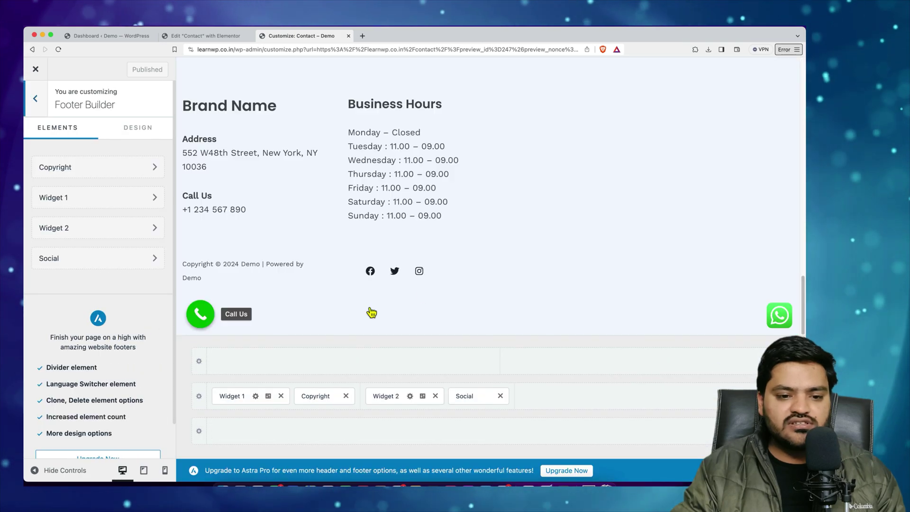
{"action": "left_click", "coordinate": [654, 396]}
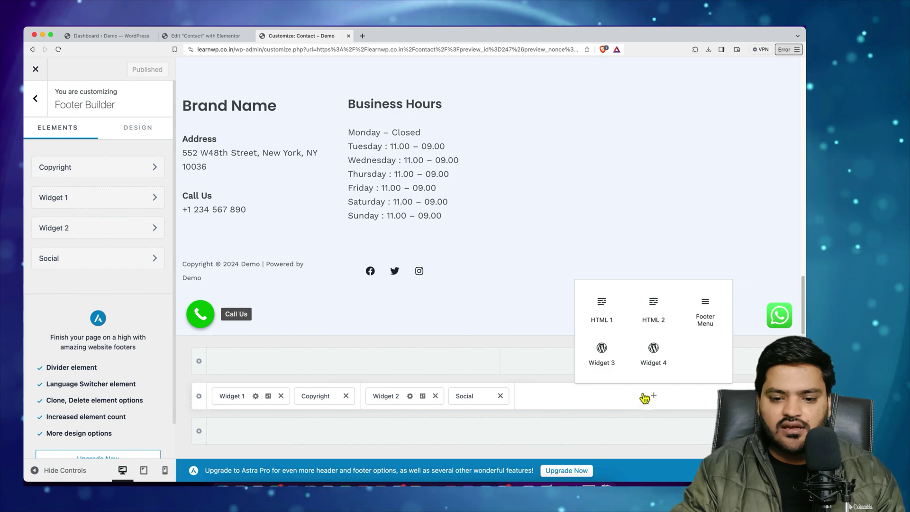
{"action": "left_click", "coordinate": [610, 311]}
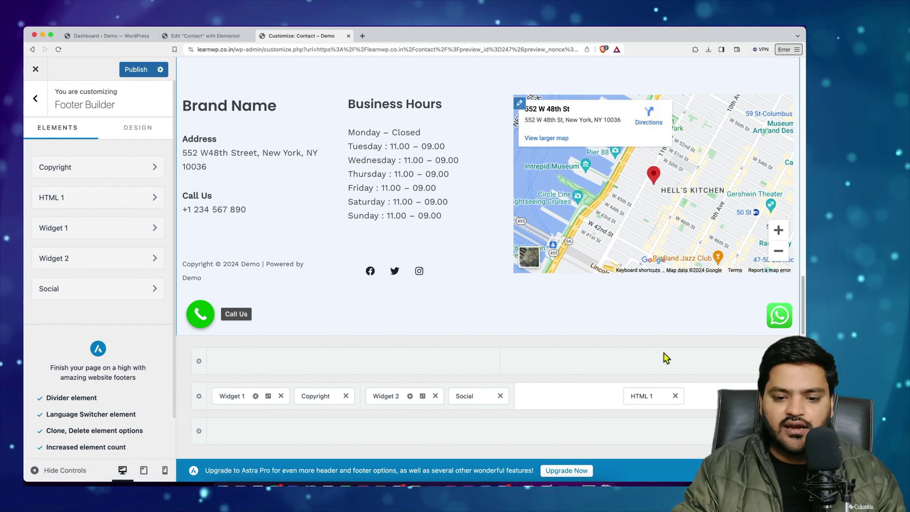
Step: Delete the default 552 W 48th St map iframe code from HTML 1
{"action": "left_click", "coordinate": [647, 396]}
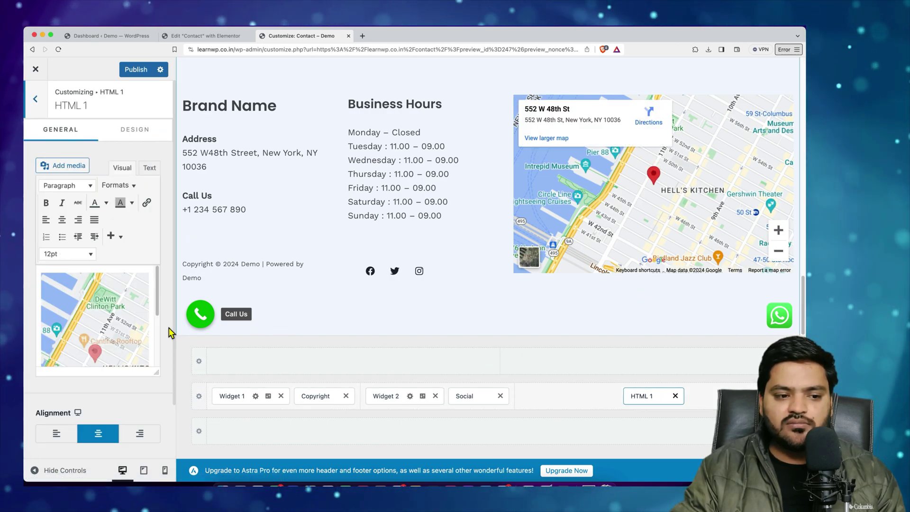
{"action": "left_click", "coordinate": [147, 168]}
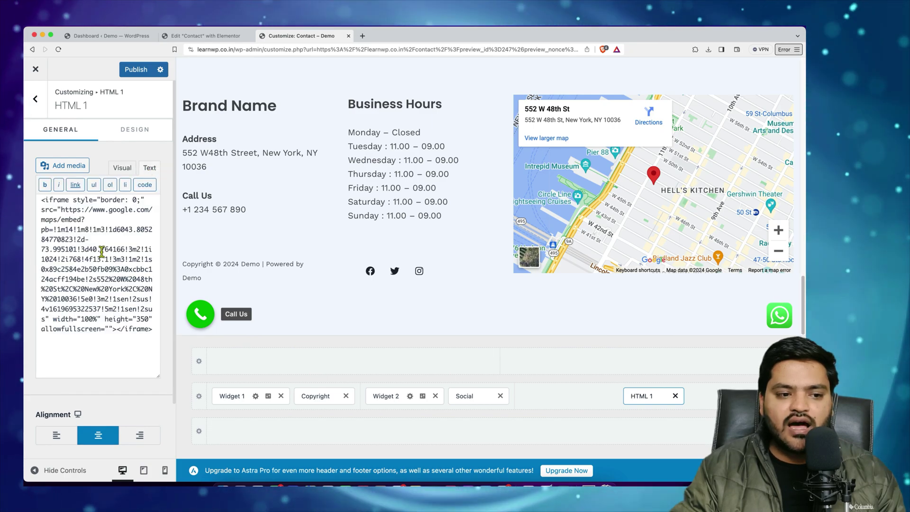
{"action": "left_click_drag", "start_coordinate": [155, 329], "coordinate": [43, 204]}
{"action": "key", "text": "BackSpace"}
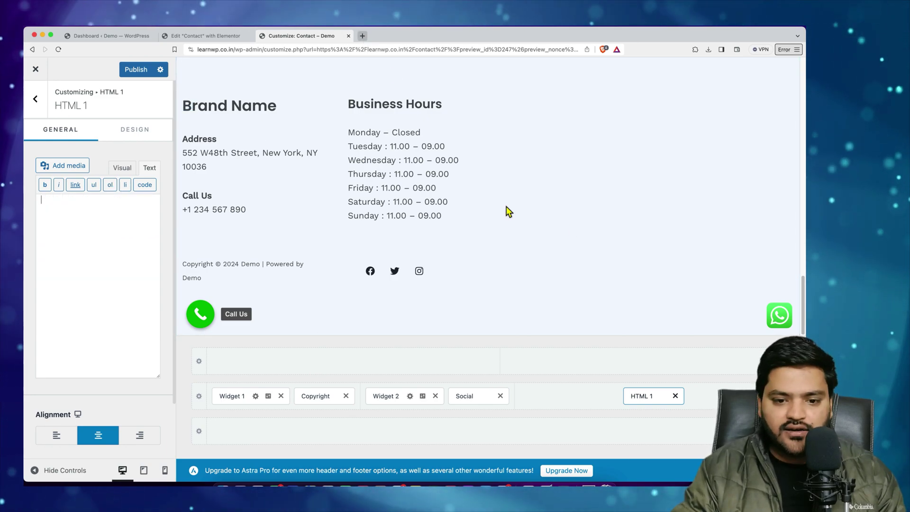
Step: Open Google Maps in a new tab and find New York, NY, USA
{"action": "left_click", "coordinate": [363, 36]}
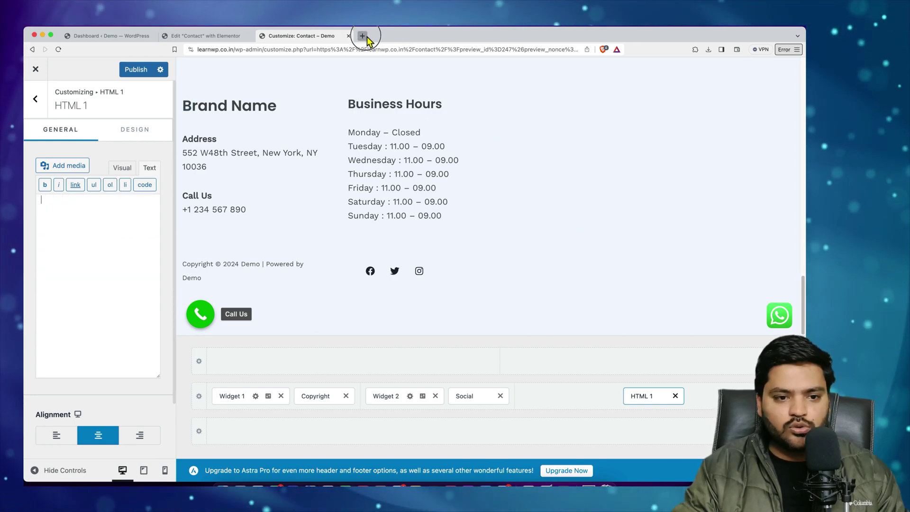
{"action": "type", "text": "maps.google.com"}
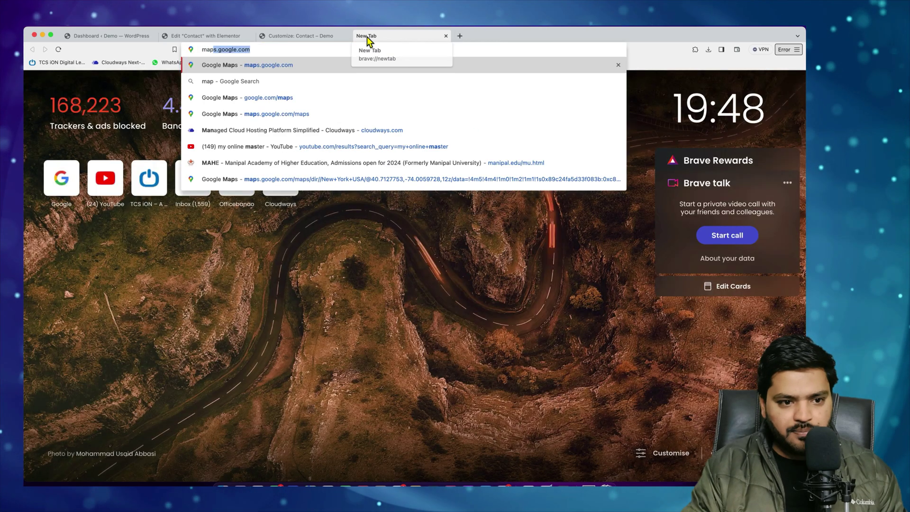
{"action": "key", "text": "Return"}
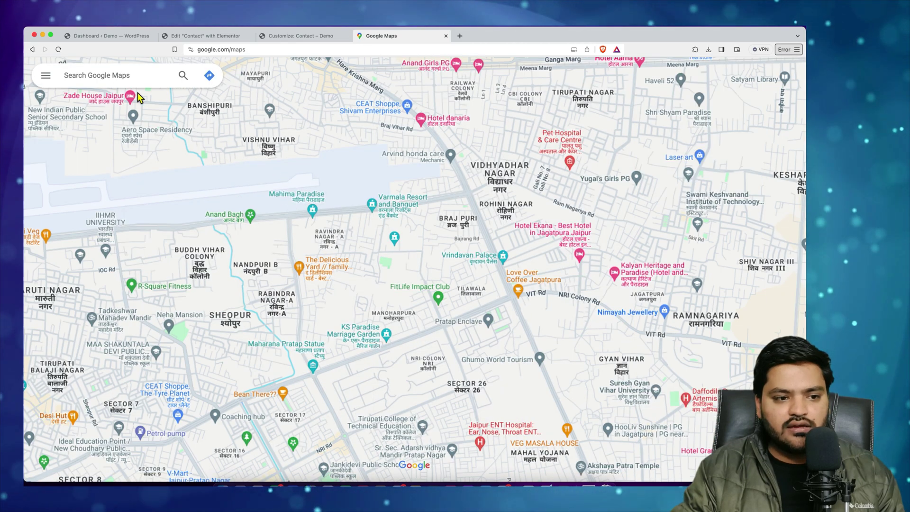
{"action": "left_click", "coordinate": [116, 75]}
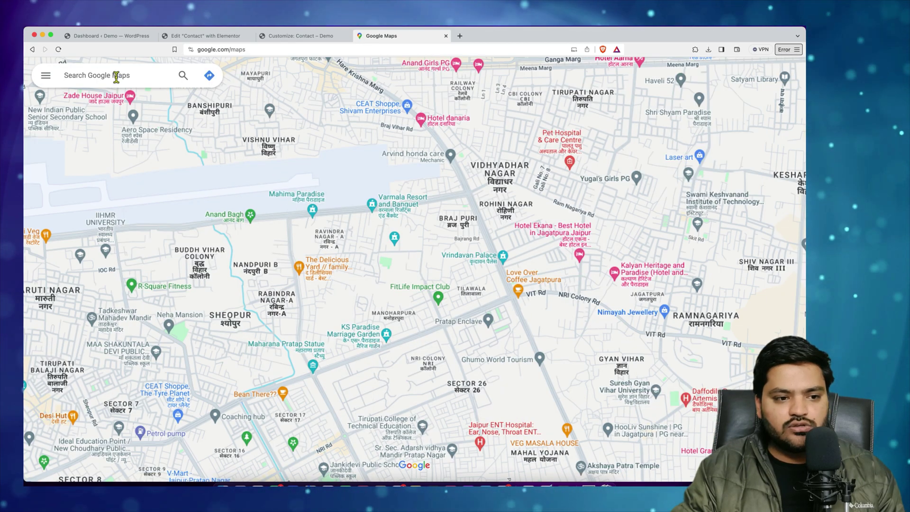
{"action": "type", "text": "new yor"}
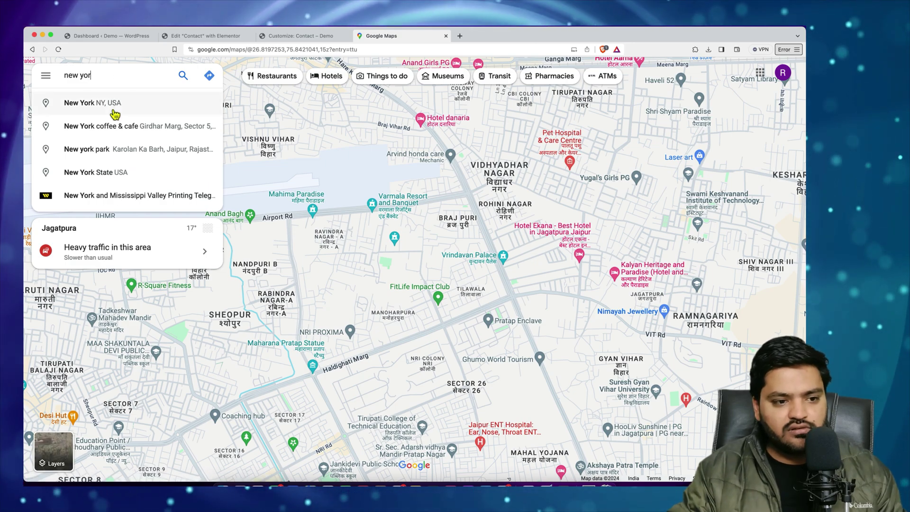
{"action": "left_click", "coordinate": [92, 102]}
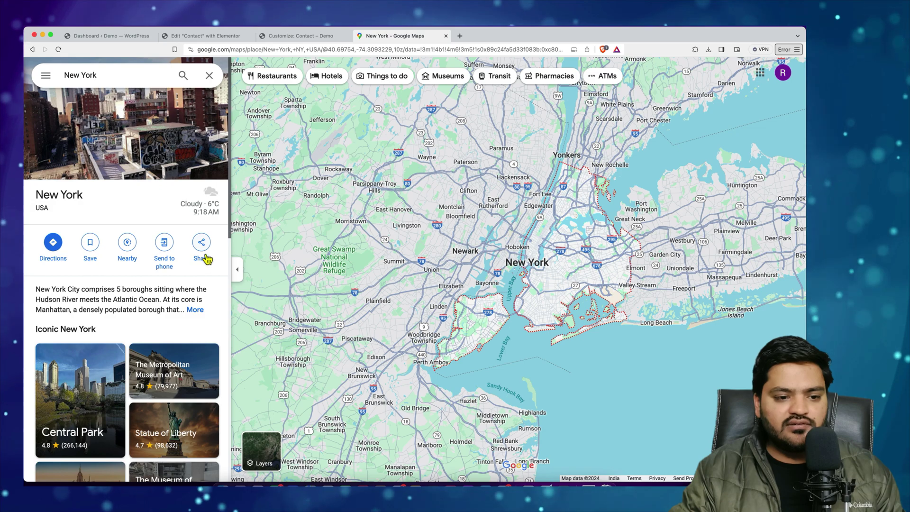
Step: Copy the New York map's embed HTML and go back to the Customizer tab
{"action": "left_click", "coordinate": [201, 244]}
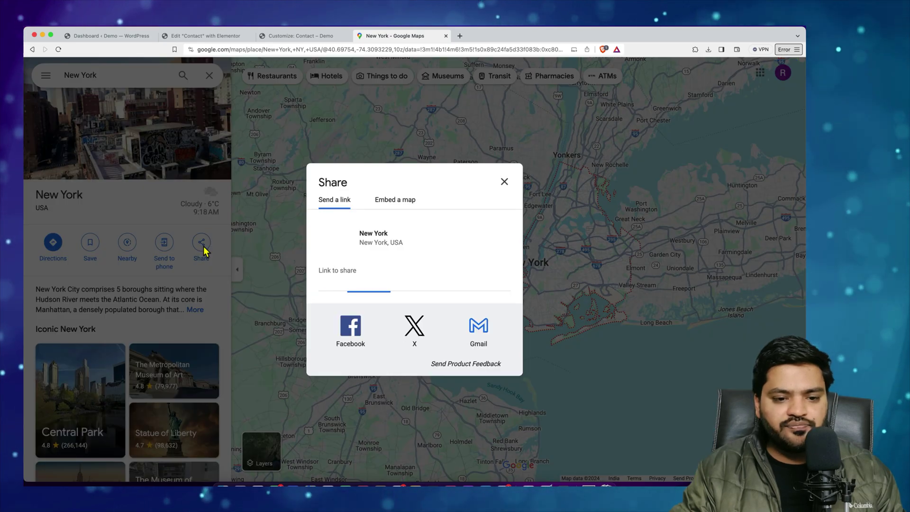
{"action": "left_click", "coordinate": [395, 201]}
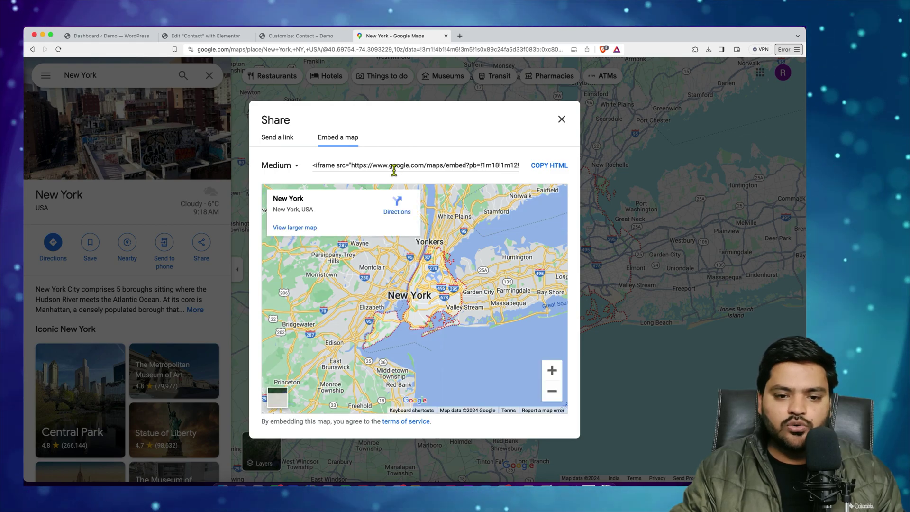
{"action": "left_click", "coordinate": [550, 166]}
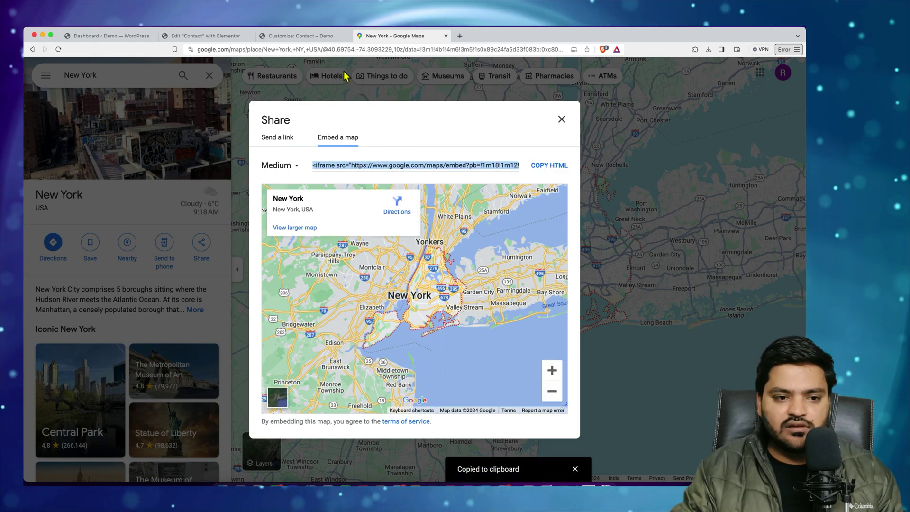
{"action": "left_click", "coordinate": [298, 36]}
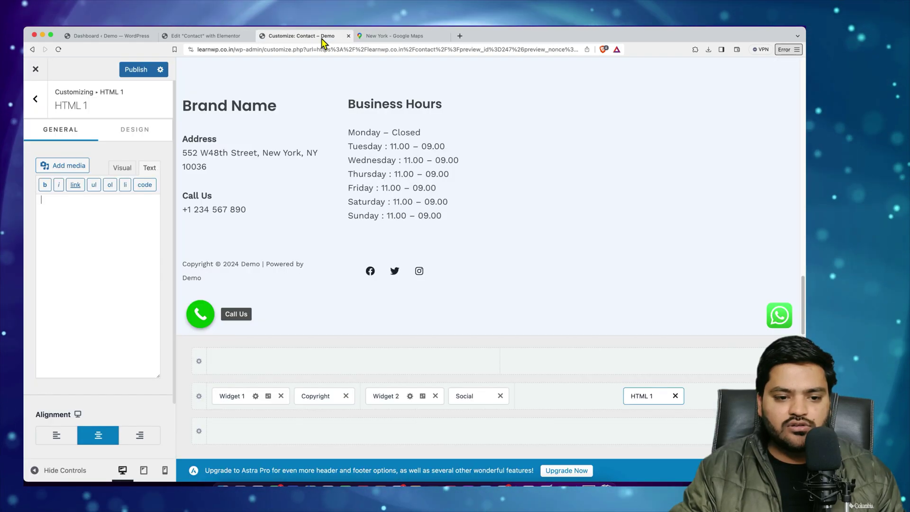
Step: Paste the New York map embed into the footer's HTML 1 element and check it in the Visual view
{"action": "right_click", "coordinate": [91, 211]}
{"action": "left_click", "coordinate": [118, 266]}
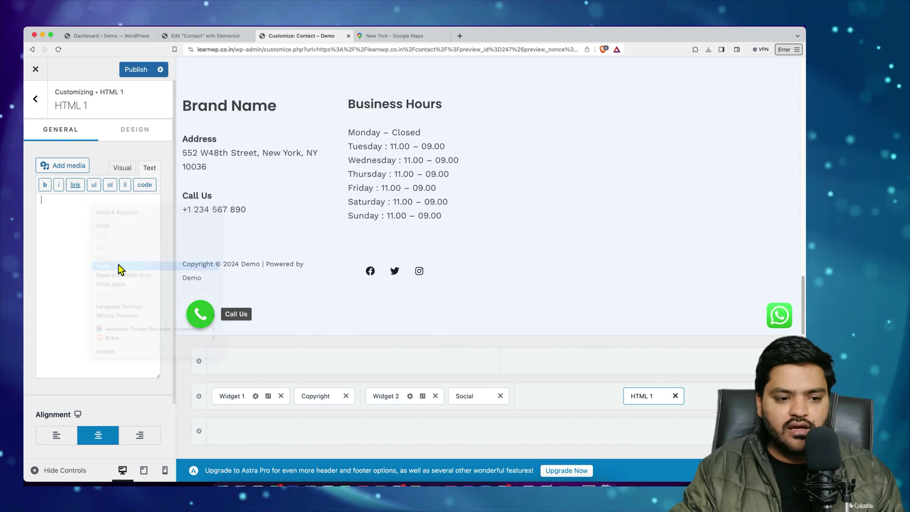
{"action": "left_click", "coordinate": [125, 169]}
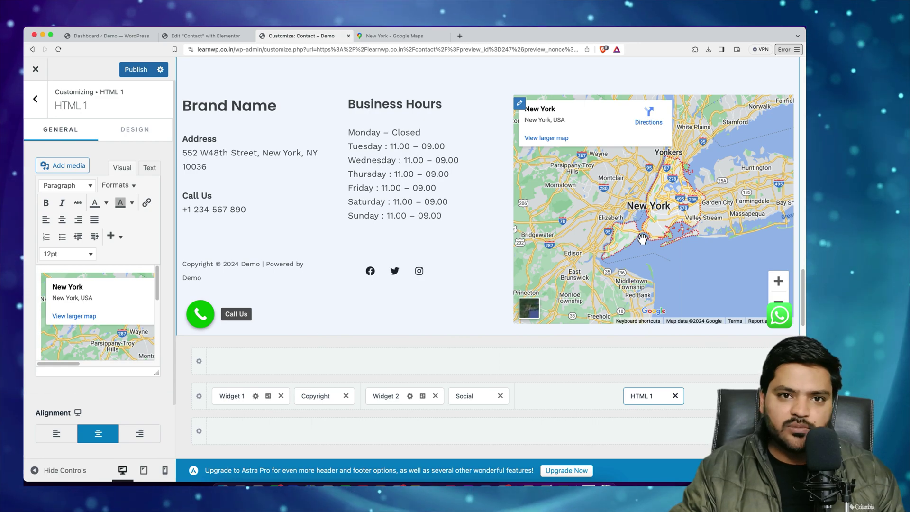
{"action": "scroll", "coordinate": [488, 276], "scroll_direction": "up", "scroll_amount": 5}
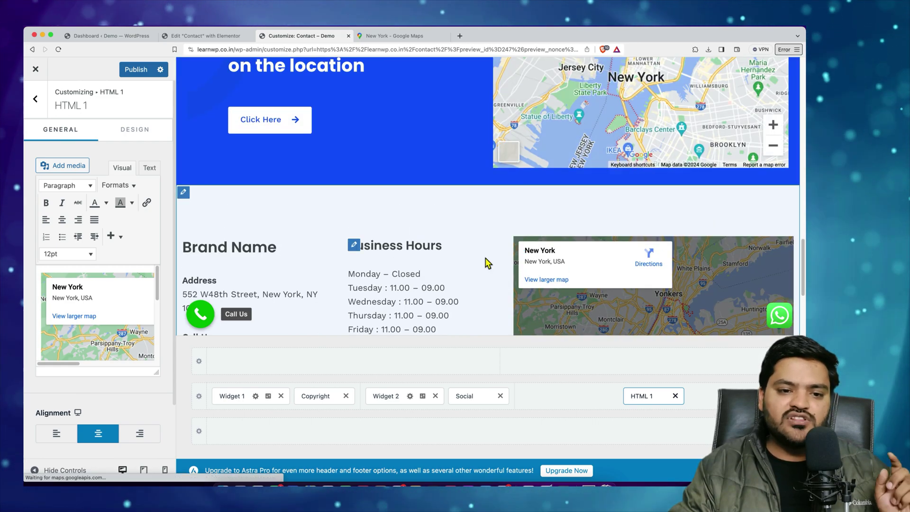
{"action": "scroll", "coordinate": [521, 264], "scroll_direction": "up", "scroll_amount": 1}
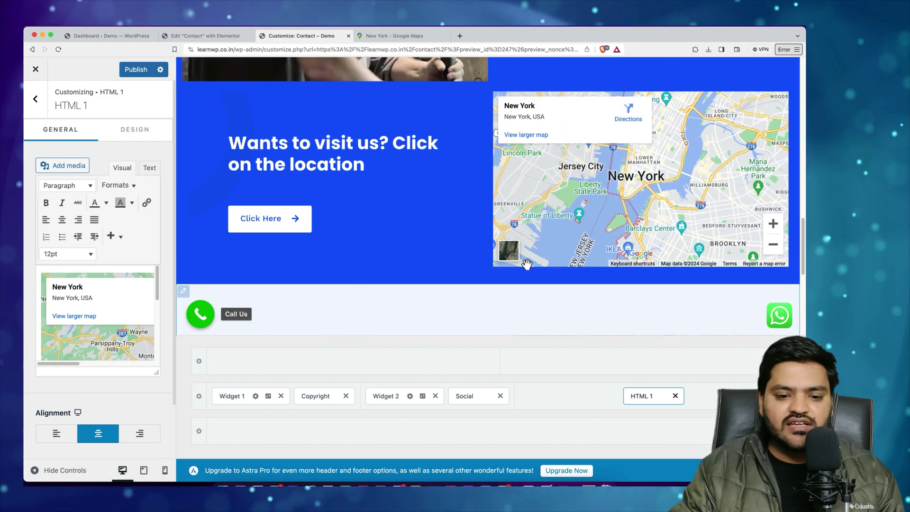
{"action": "scroll", "coordinate": [516, 265], "scroll_direction": "down", "scroll_amount": 4}
{"action": "scroll", "coordinate": [507, 268], "scroll_direction": "down", "scroll_amount": 3}
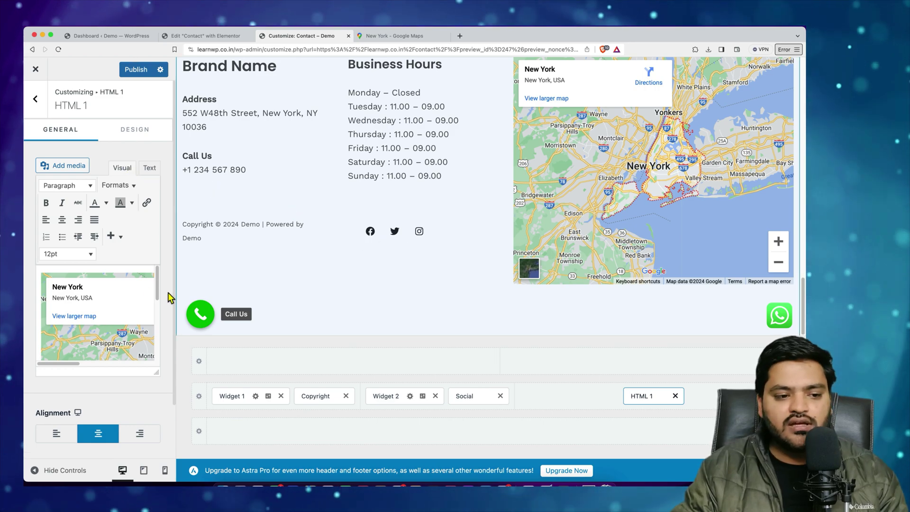
{"action": "scroll", "coordinate": [349, 278], "scroll_direction": "up", "scroll_amount": 6}
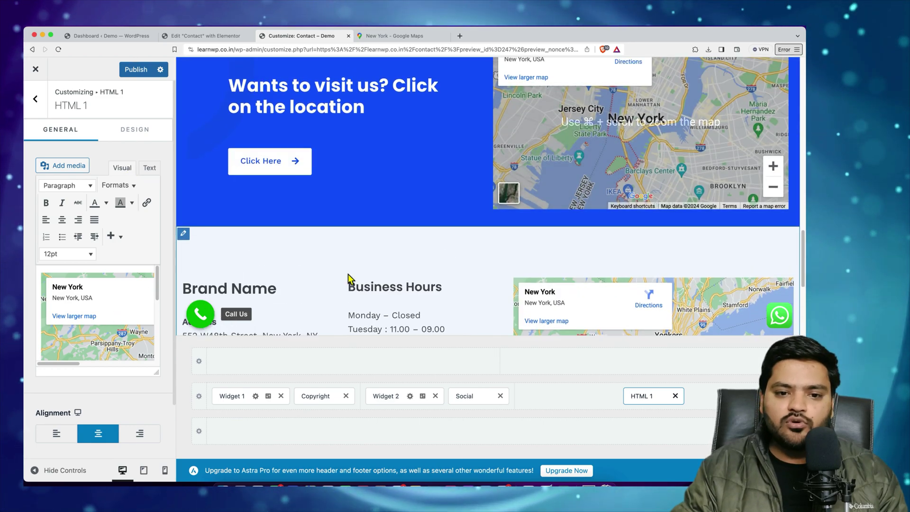